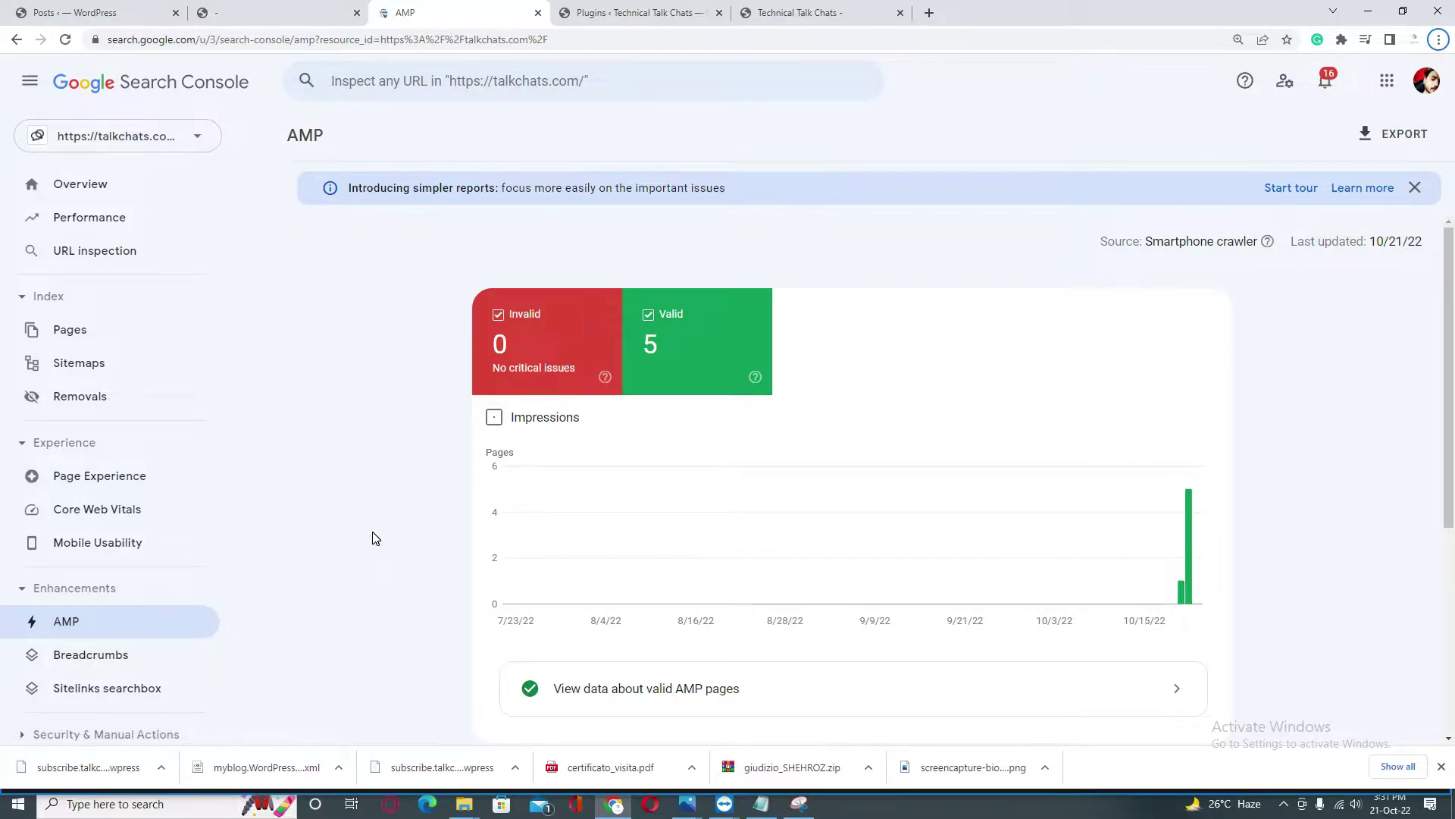
Review the two non-critical issue rows in the Search Console AMP report
scroll(372, 538, down, 3)
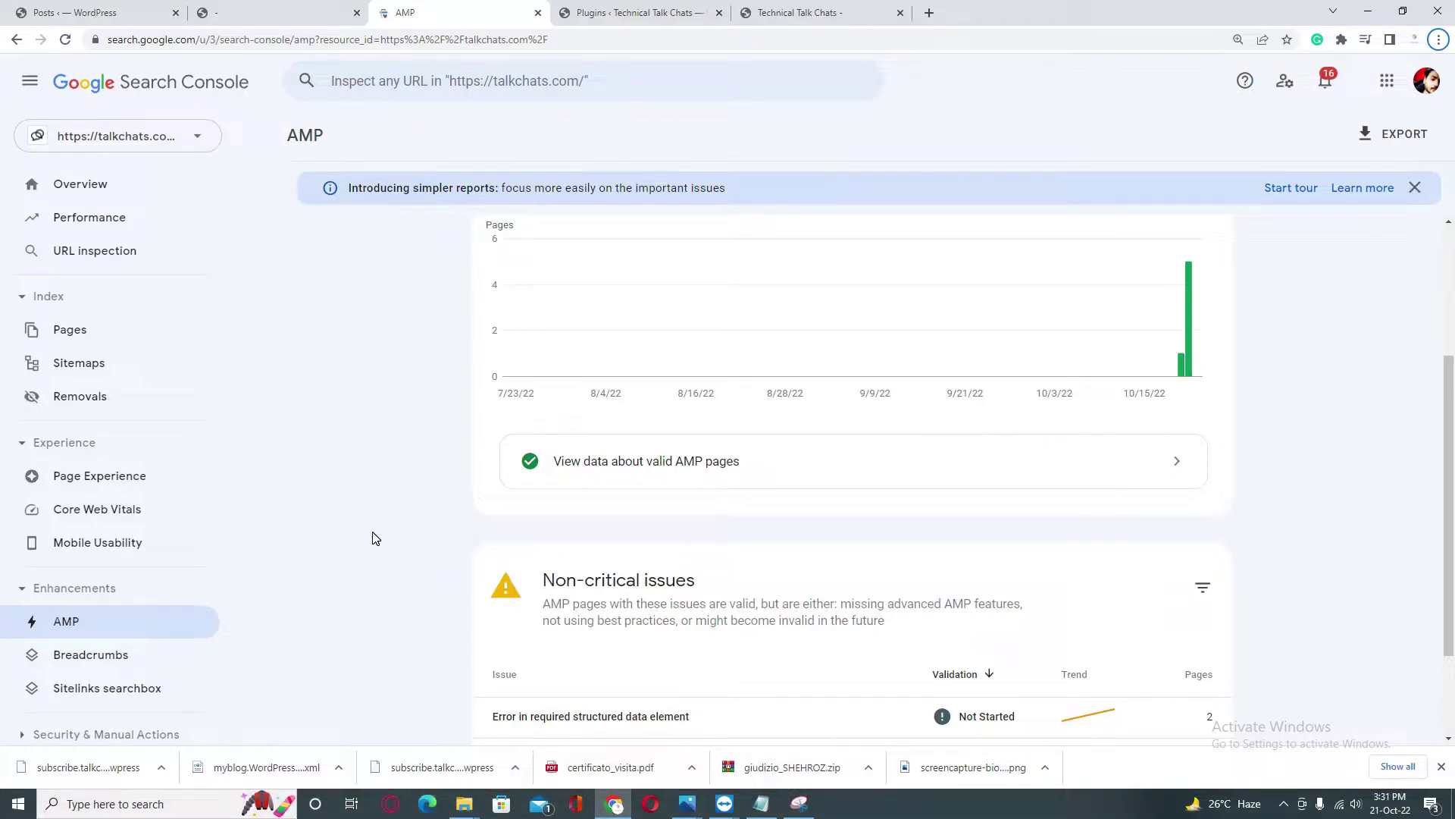
scroll(372, 538, down, 2)
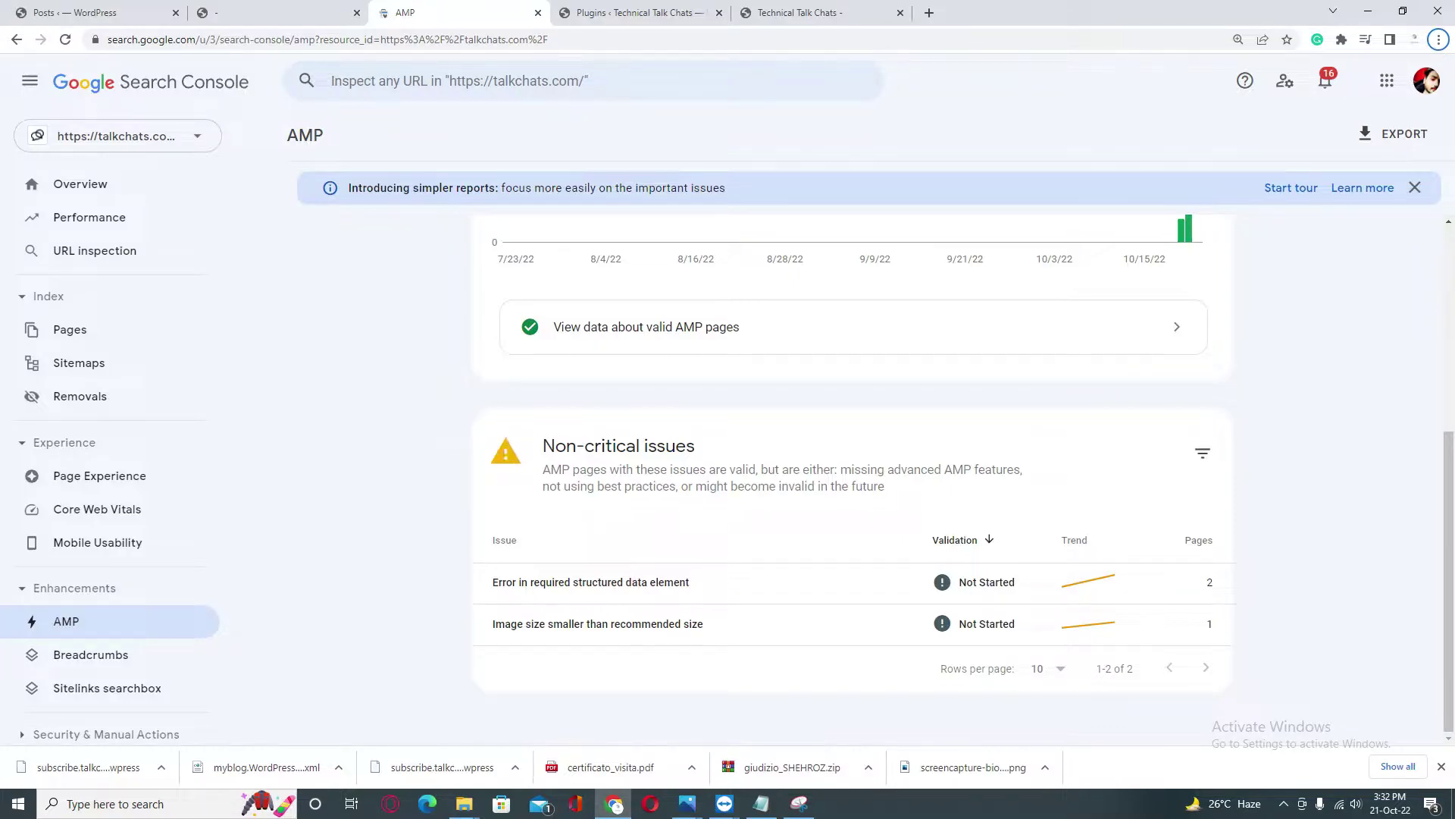
scroll(465, 438, up, 4)
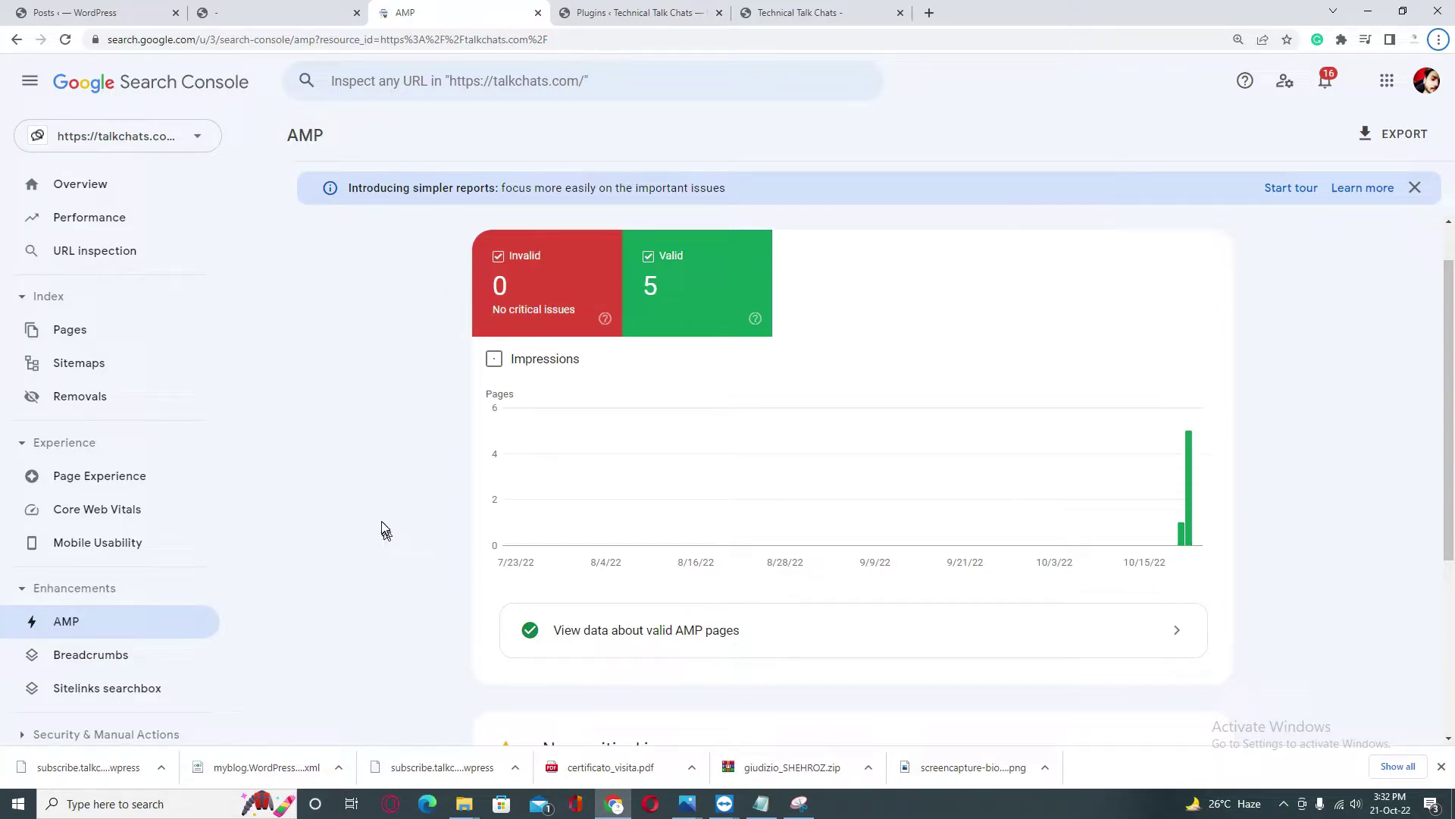
scroll(384, 527, down, 4)
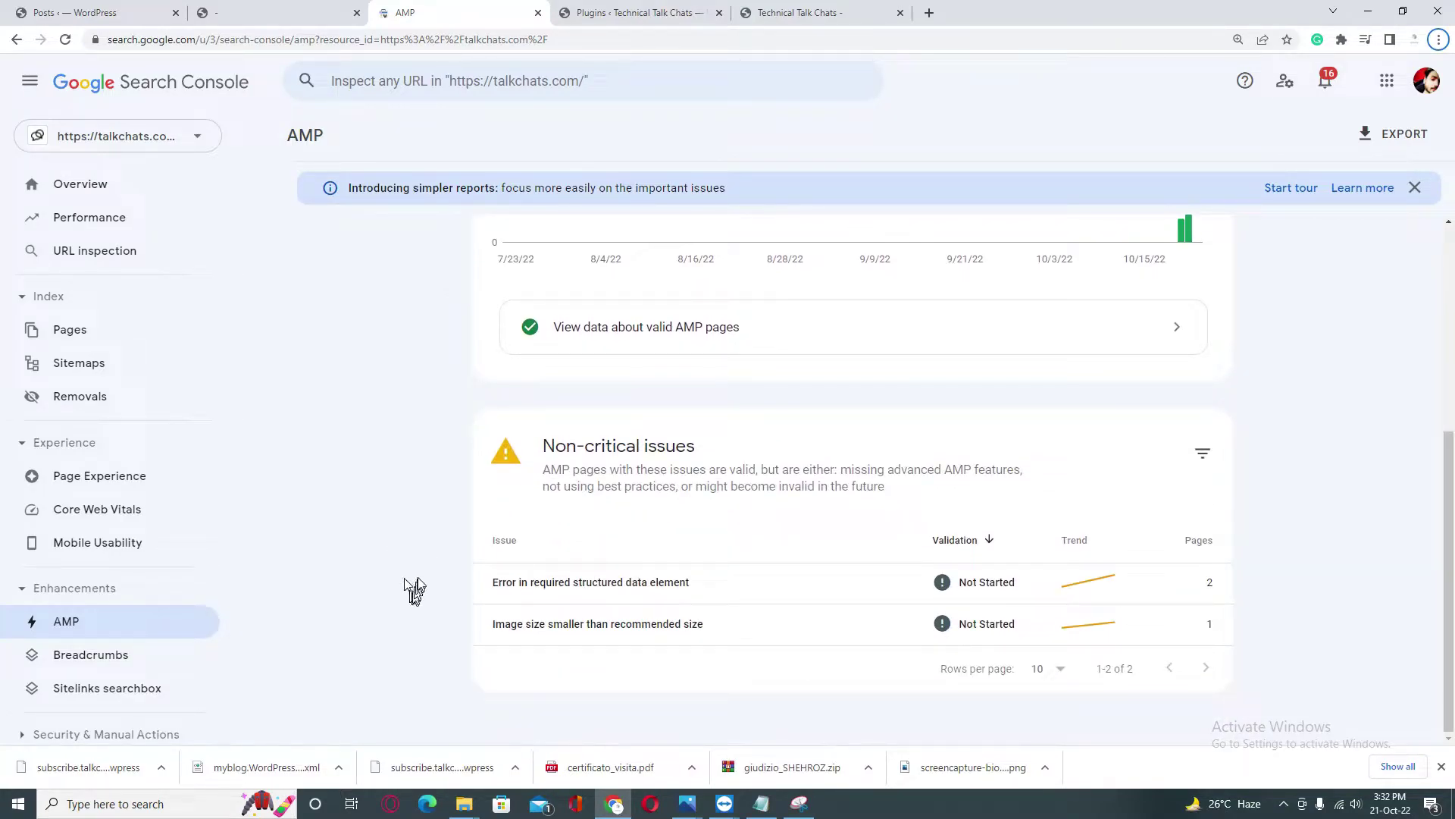
drag(432, 546, 883, 635)
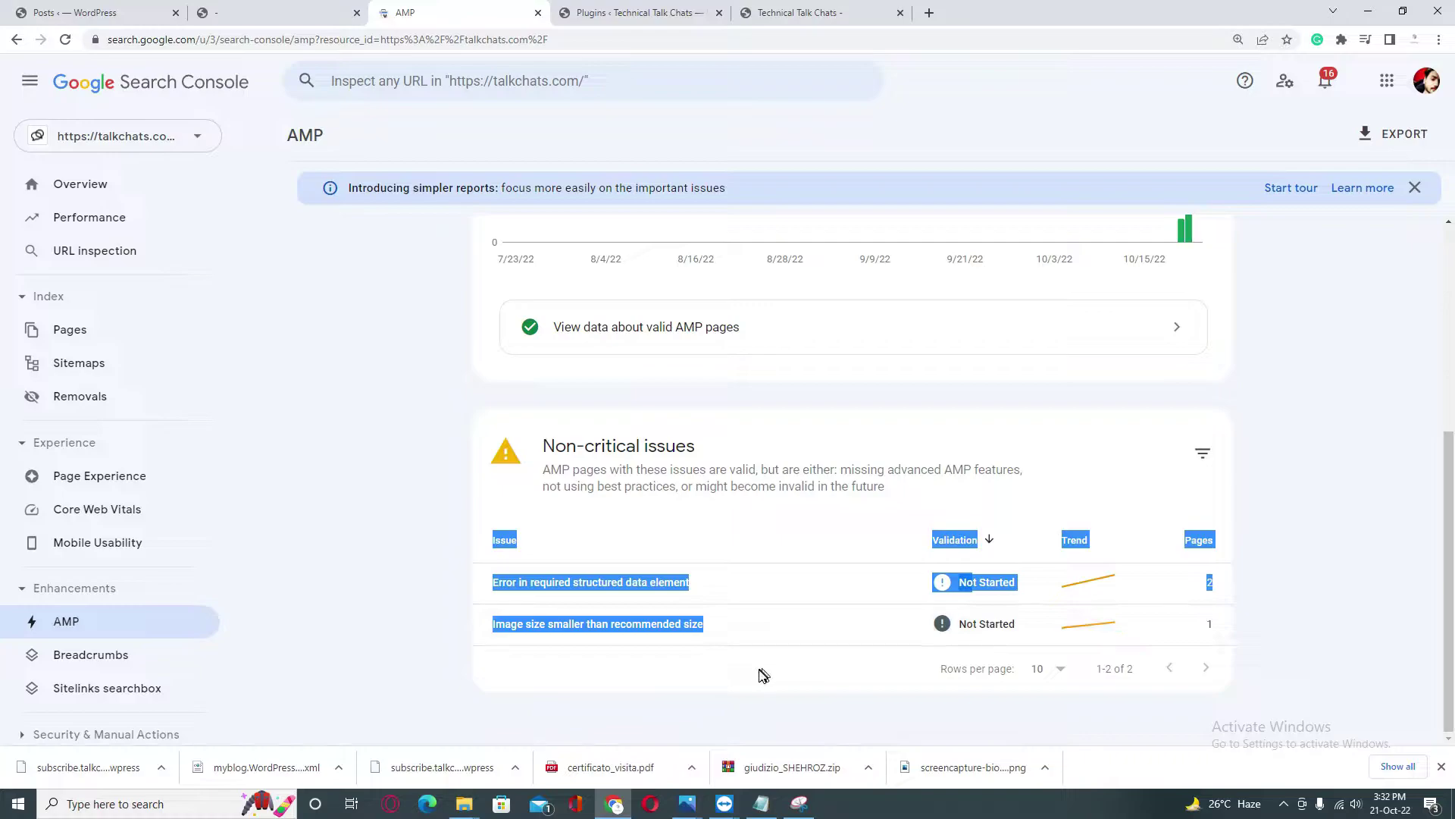
click(743, 698)
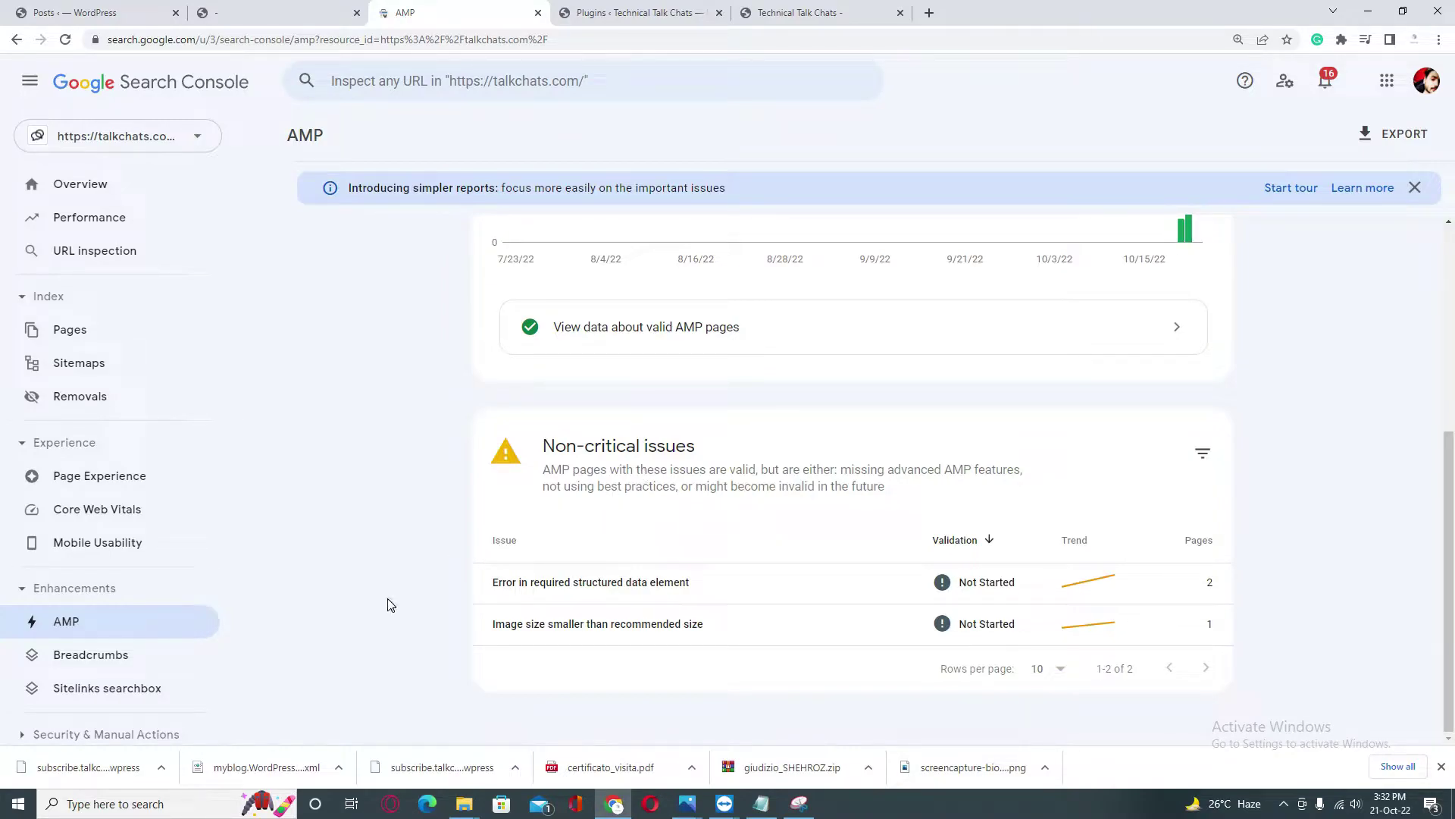
scroll(403, 568, up, 4)
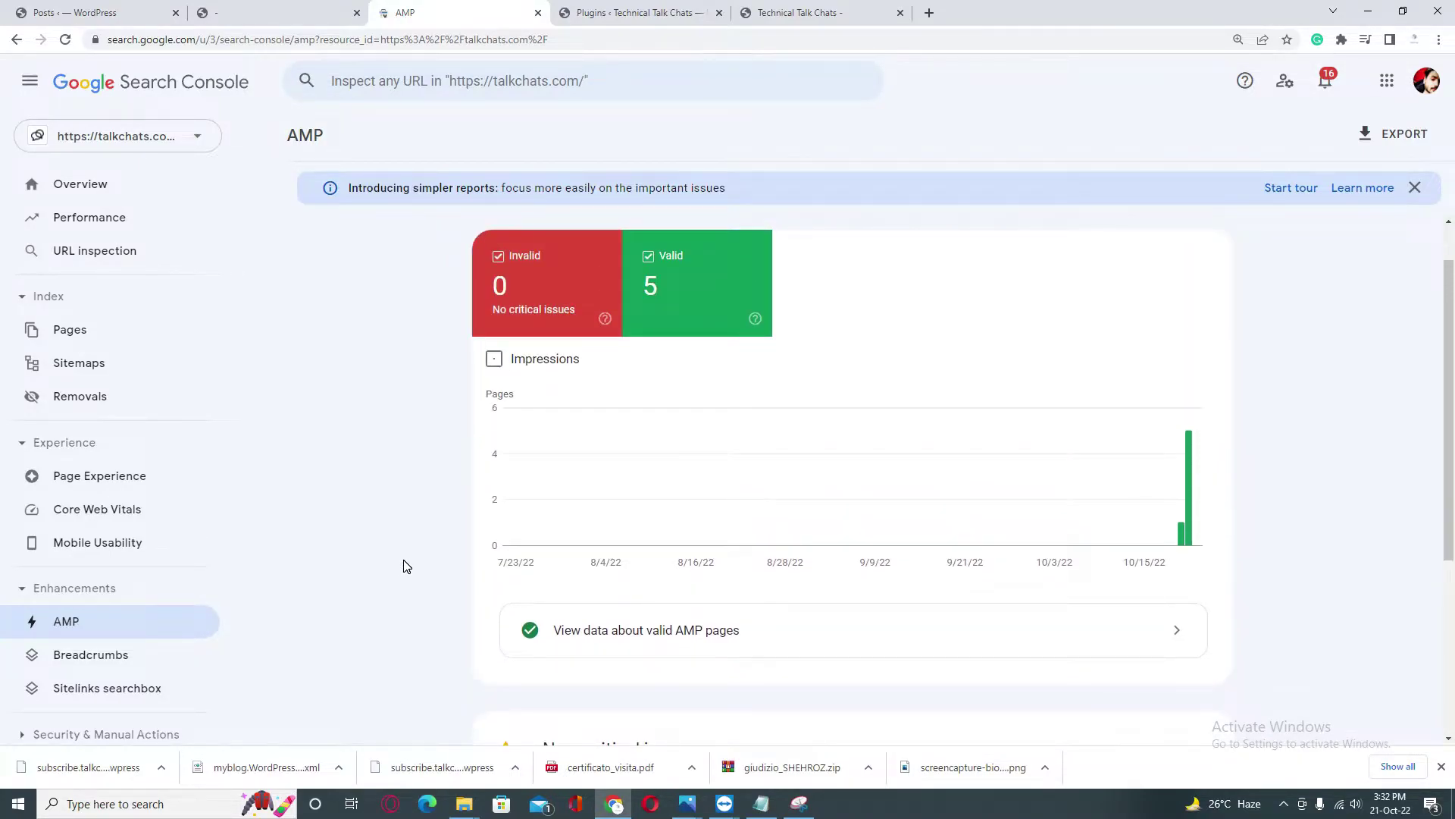
scroll(416, 503, down, 4)
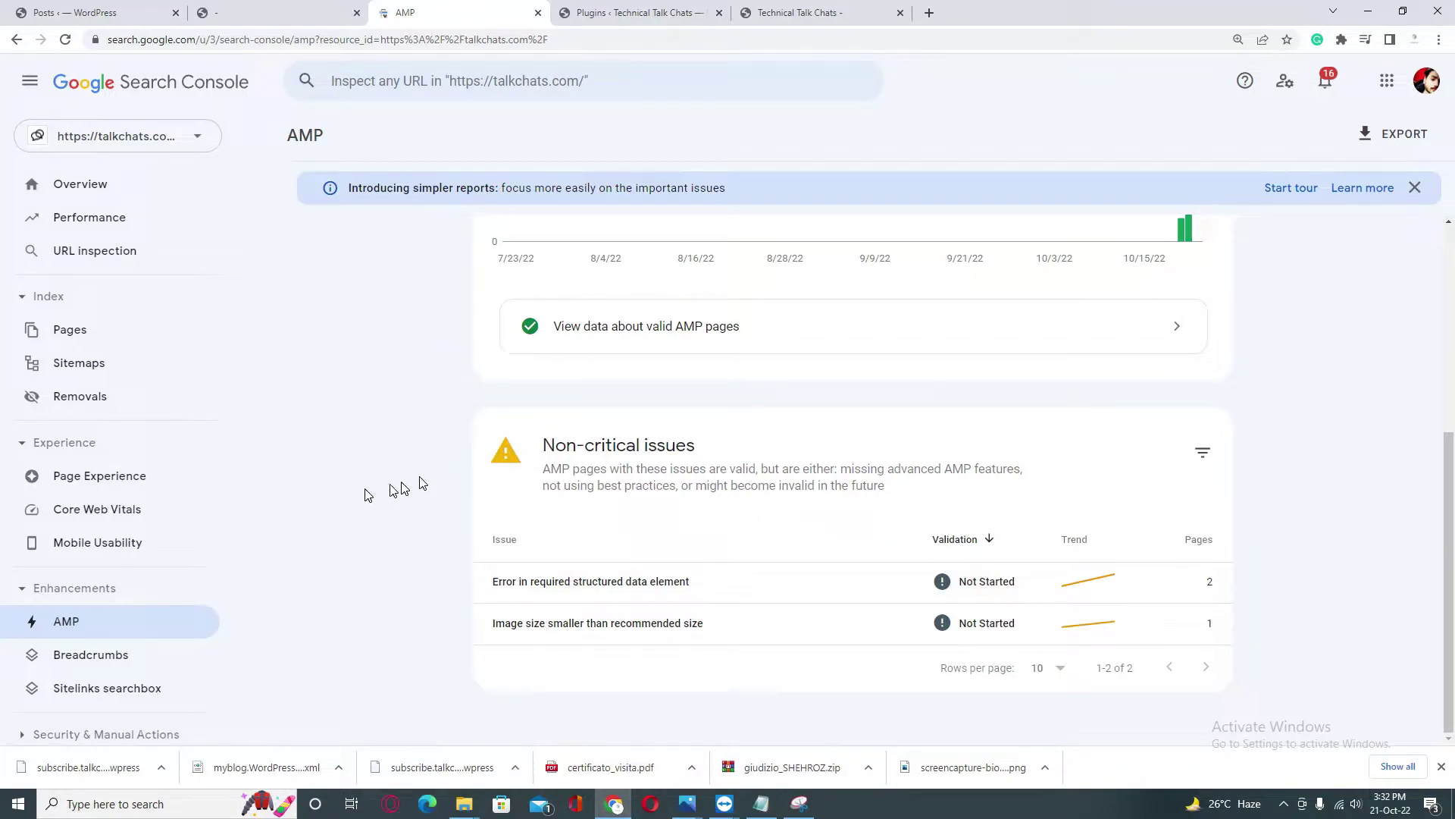
Search WordPress plugins for 'amp' and install the AMP plugin by AMP Project Contributors
click(667, 6)
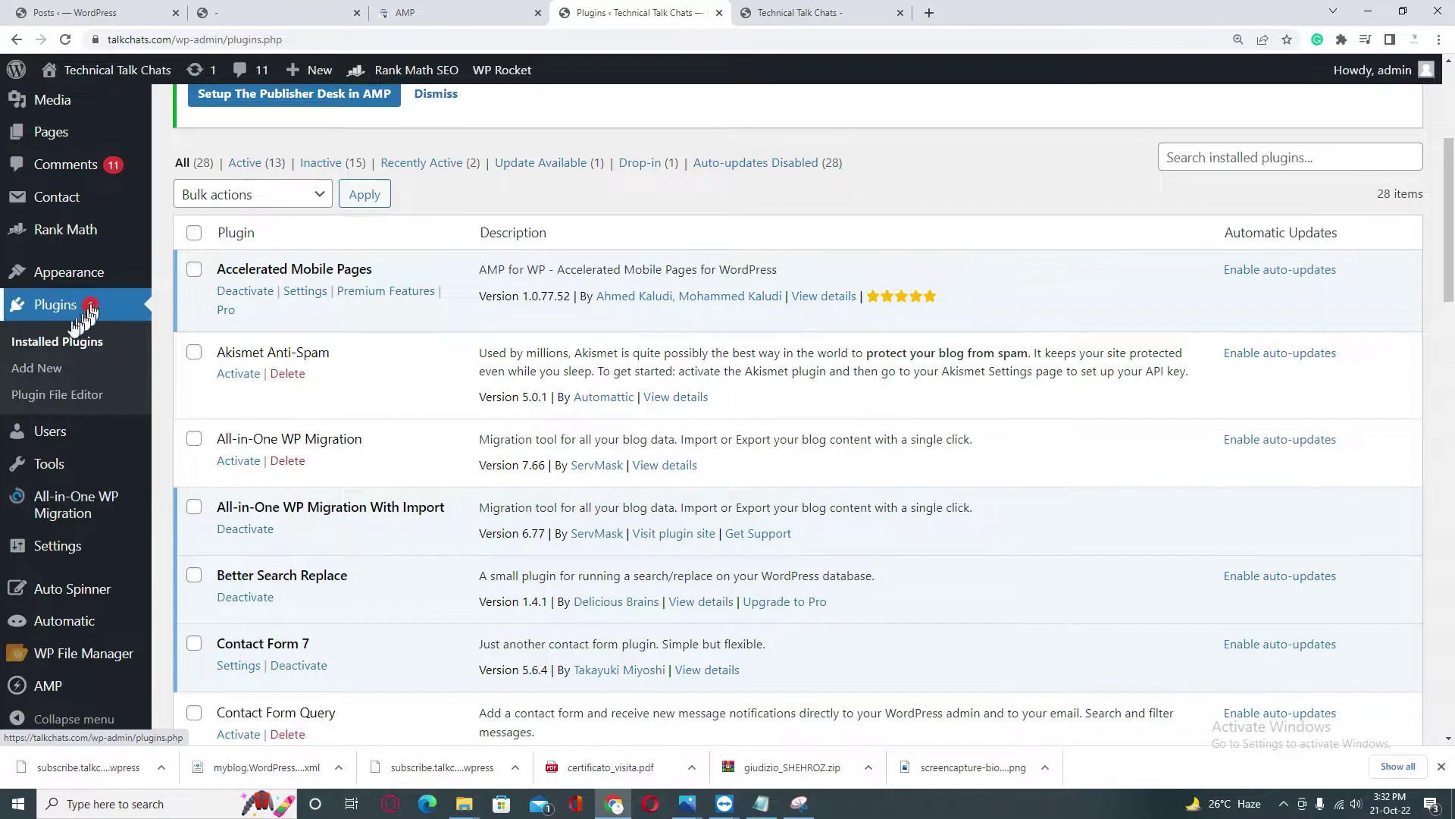
click(41, 369)
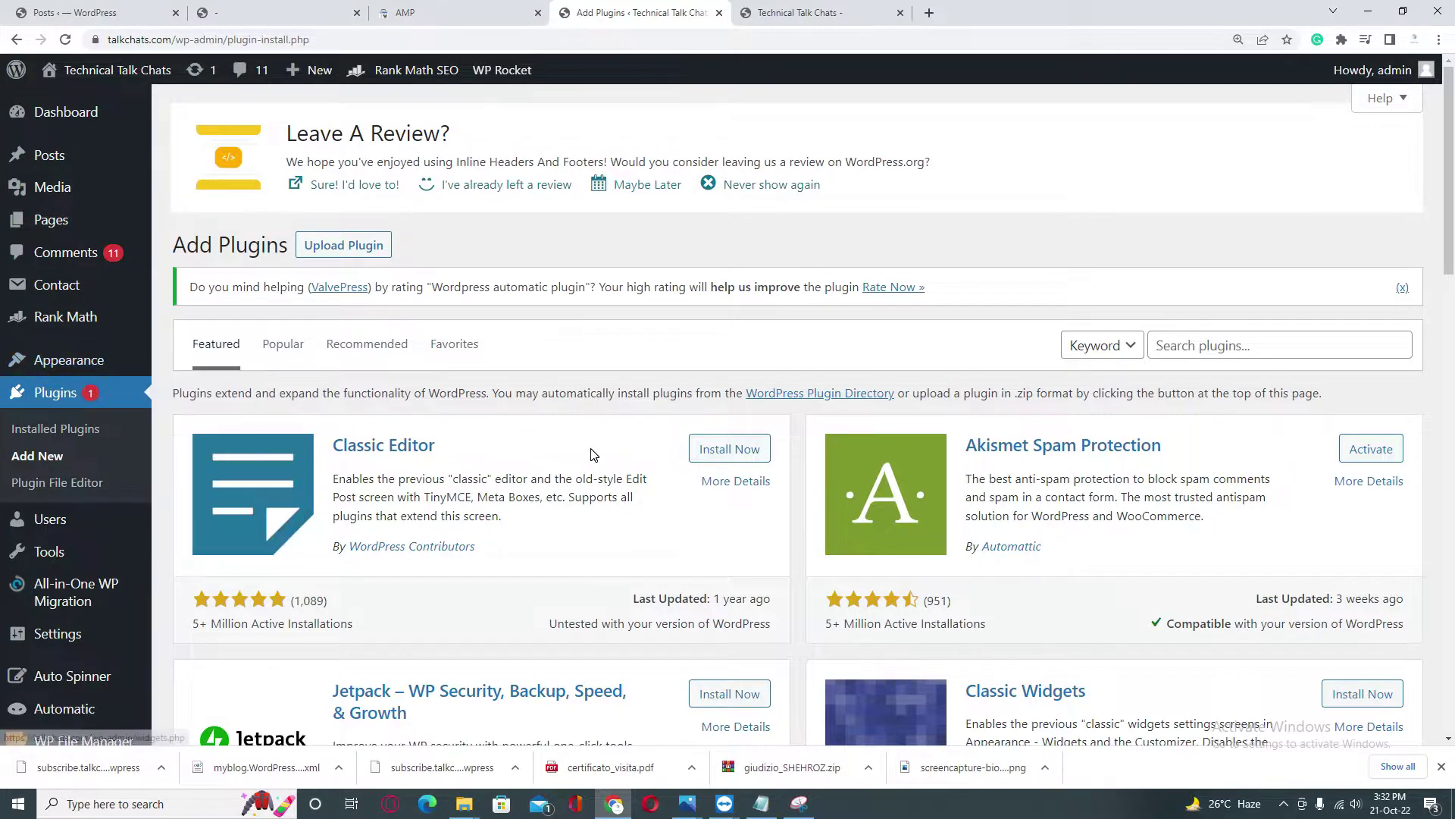
scroll(910, 364, down, 3)
scroll(1213, 274, up, 3)
click(1209, 345)
text(amp)
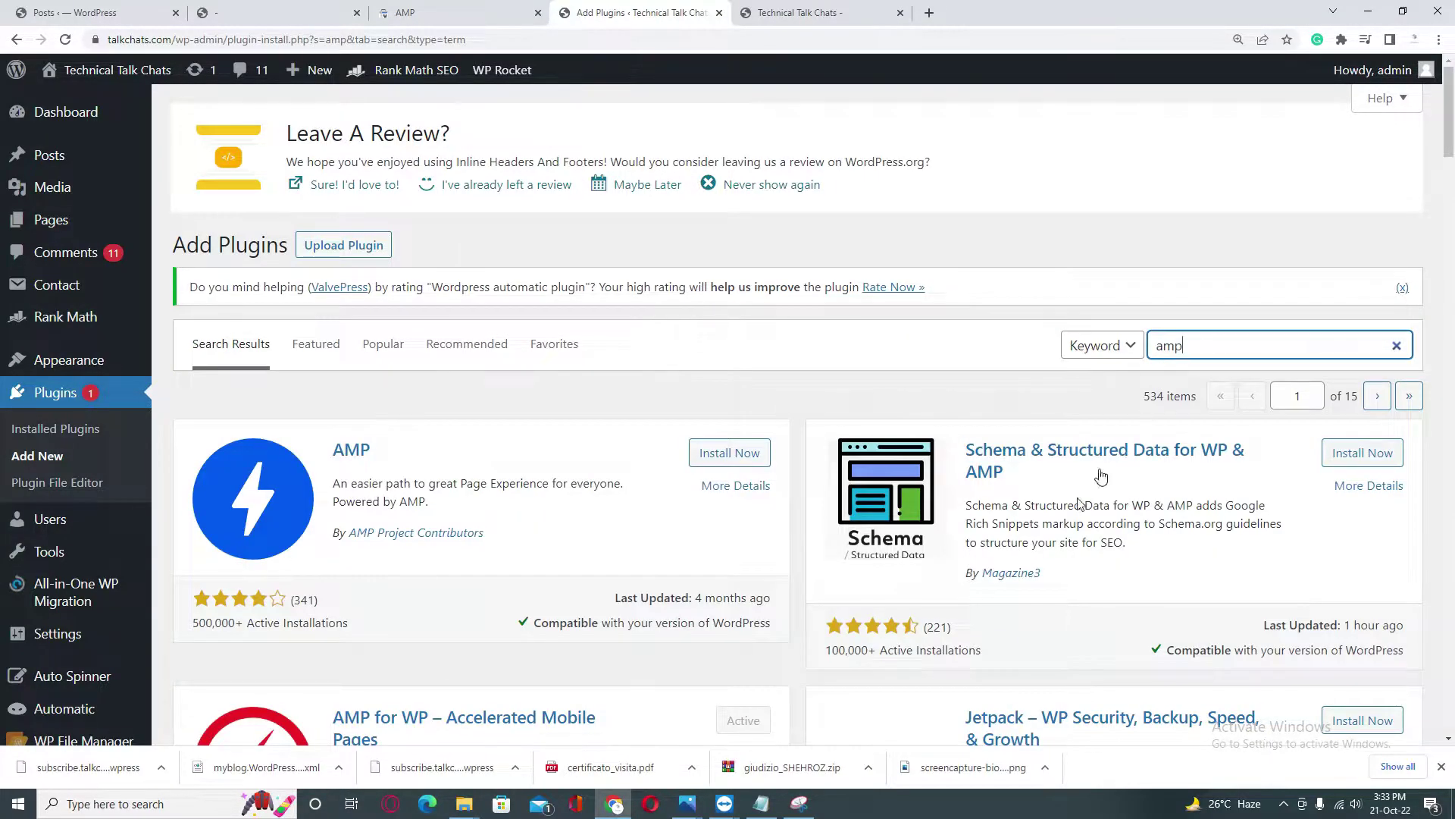
scroll(705, 561, down, 3)
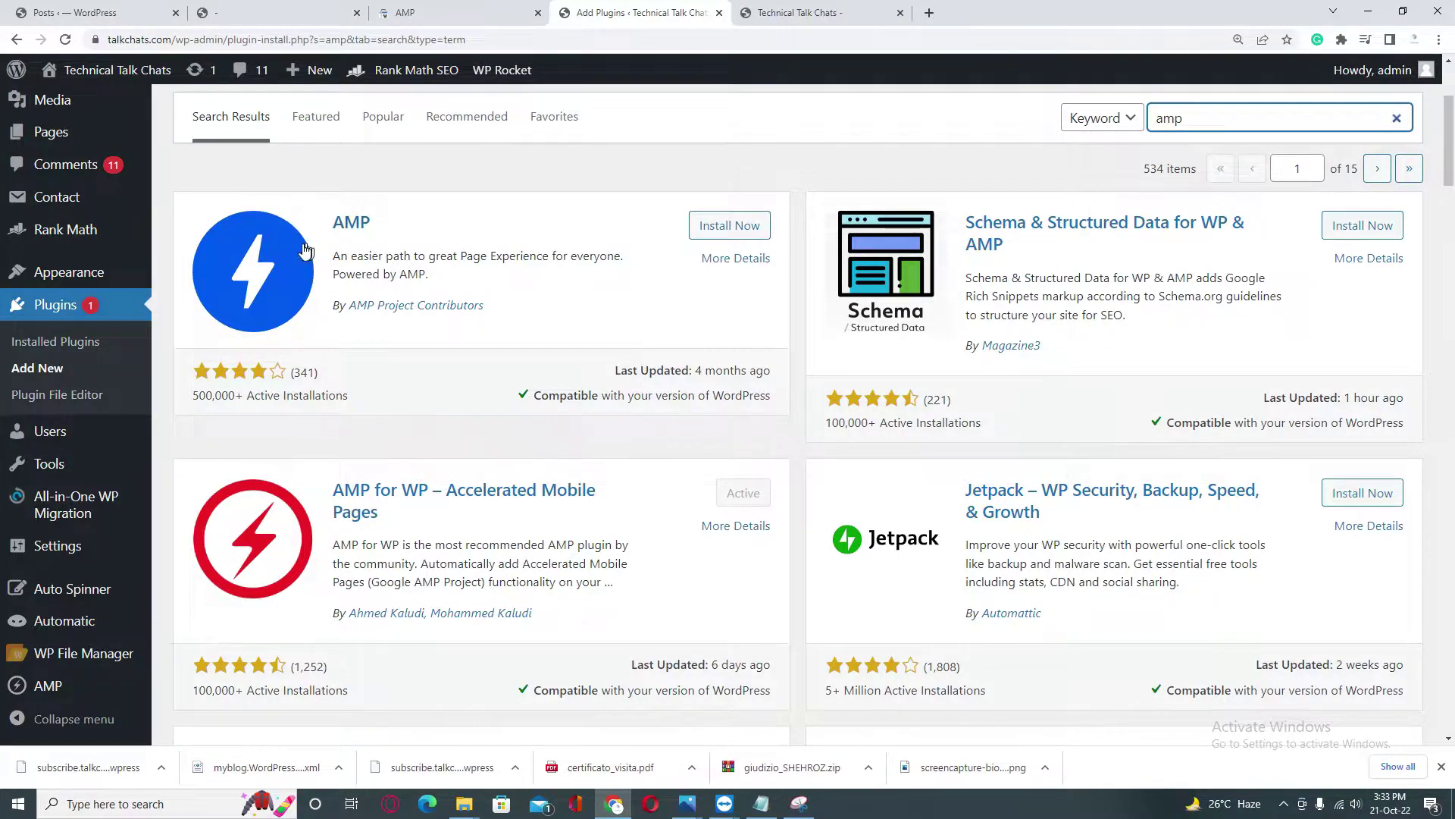
click(371, 199)
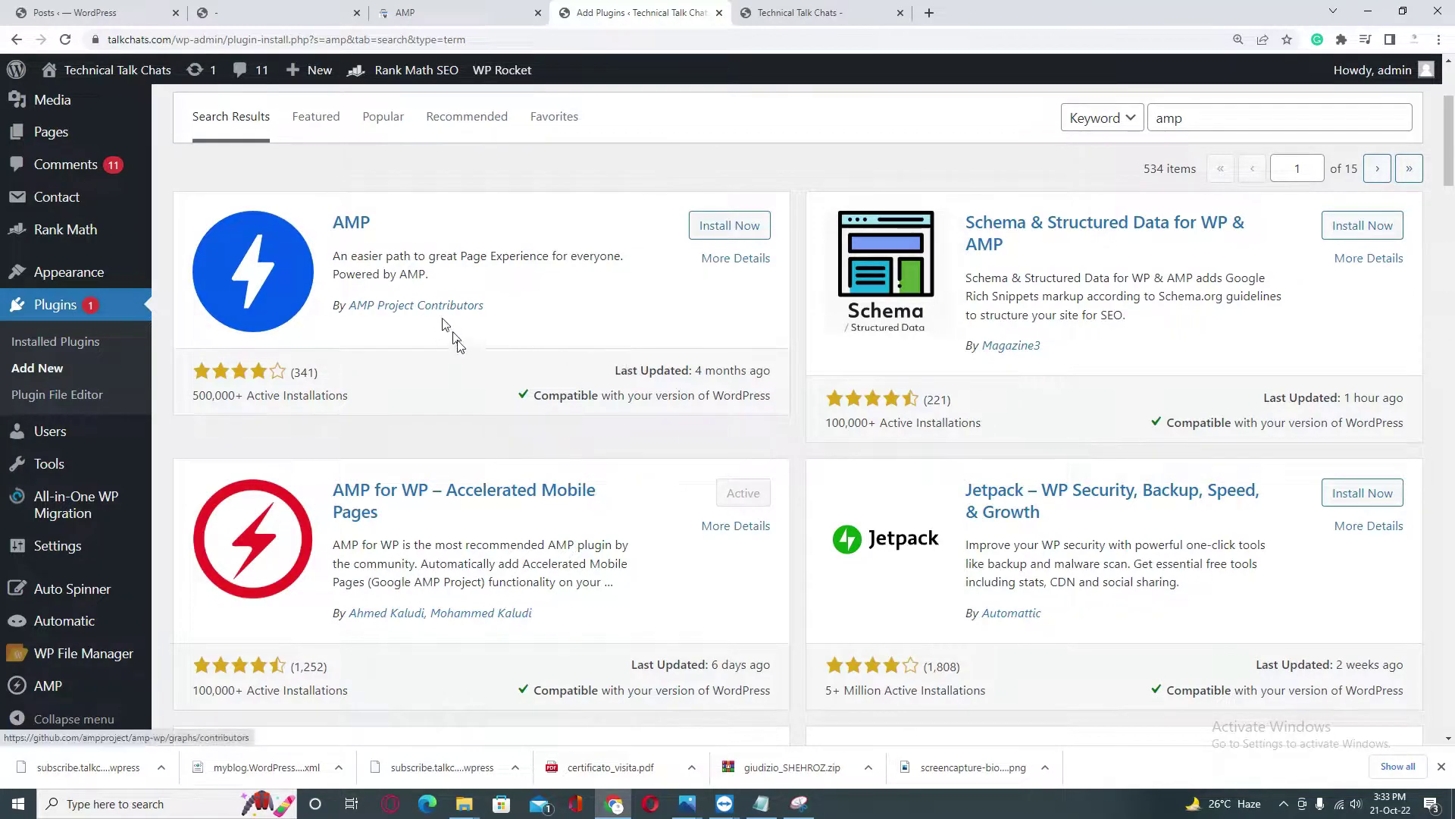
click(721, 241)
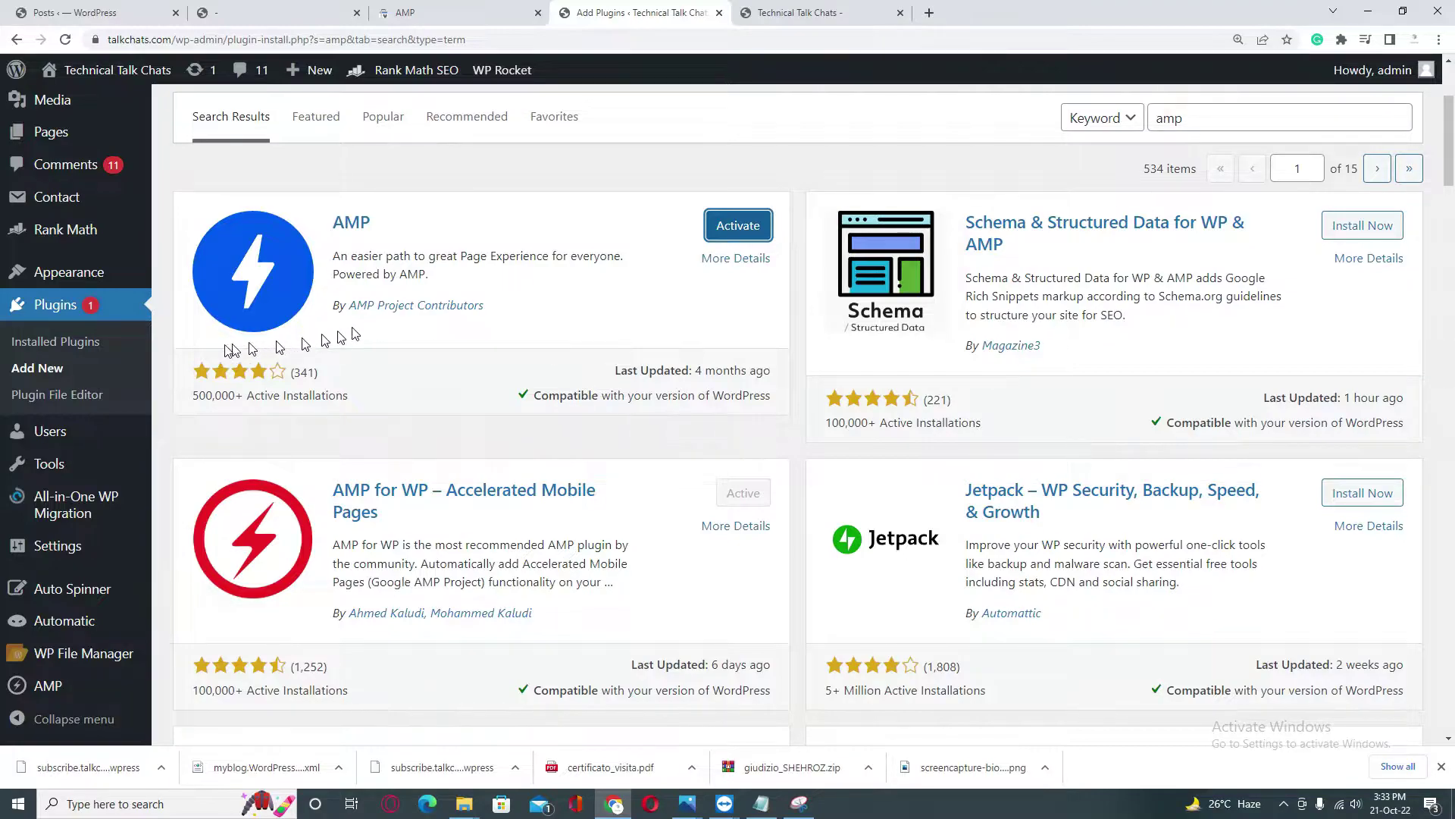
Deactivate Accelerated Mobile Pages (AMP for WP) with Only Deactivate, leaving 12 plugins active
click(95, 342)
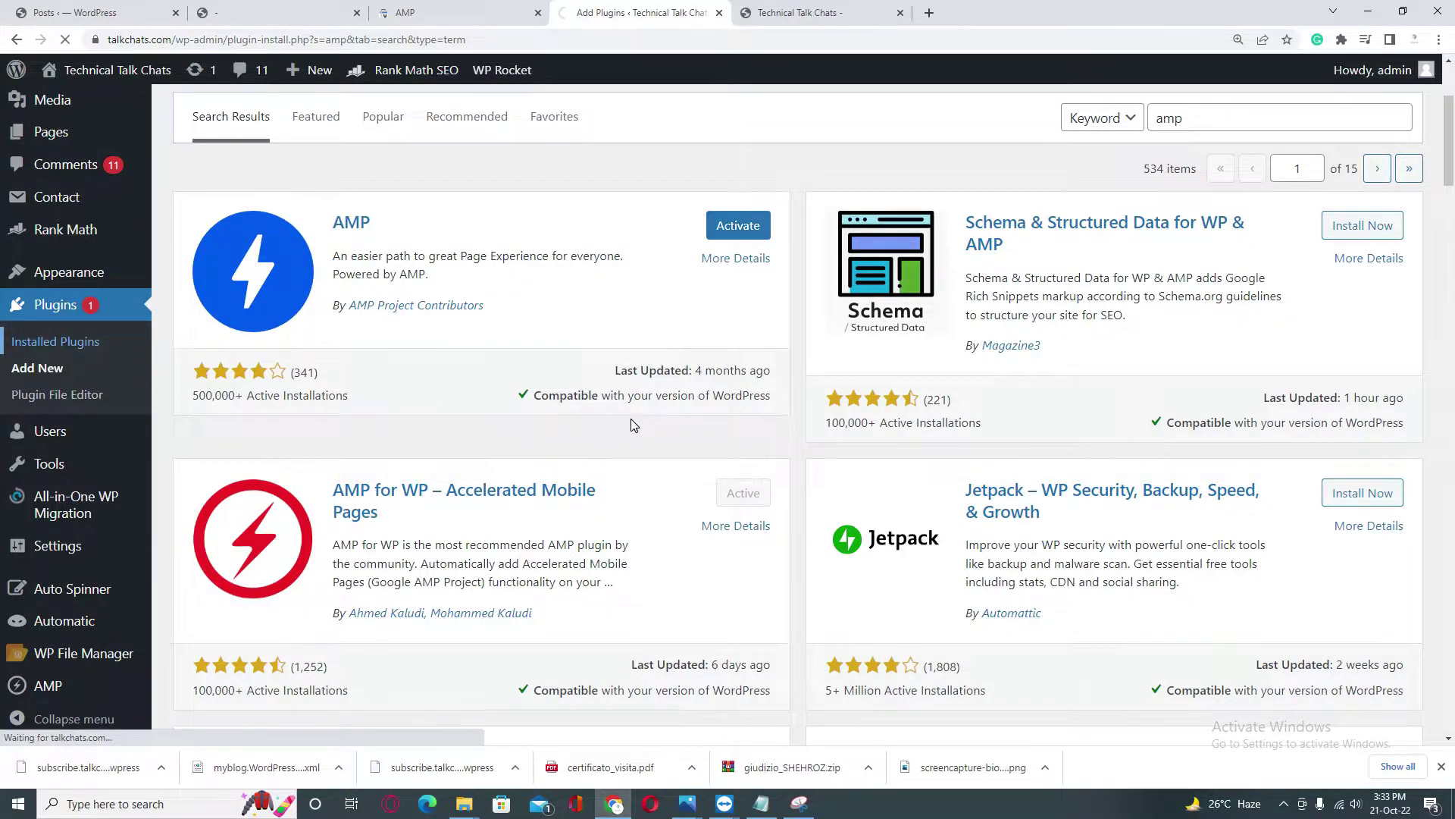
scroll(617, 408, down, 5)
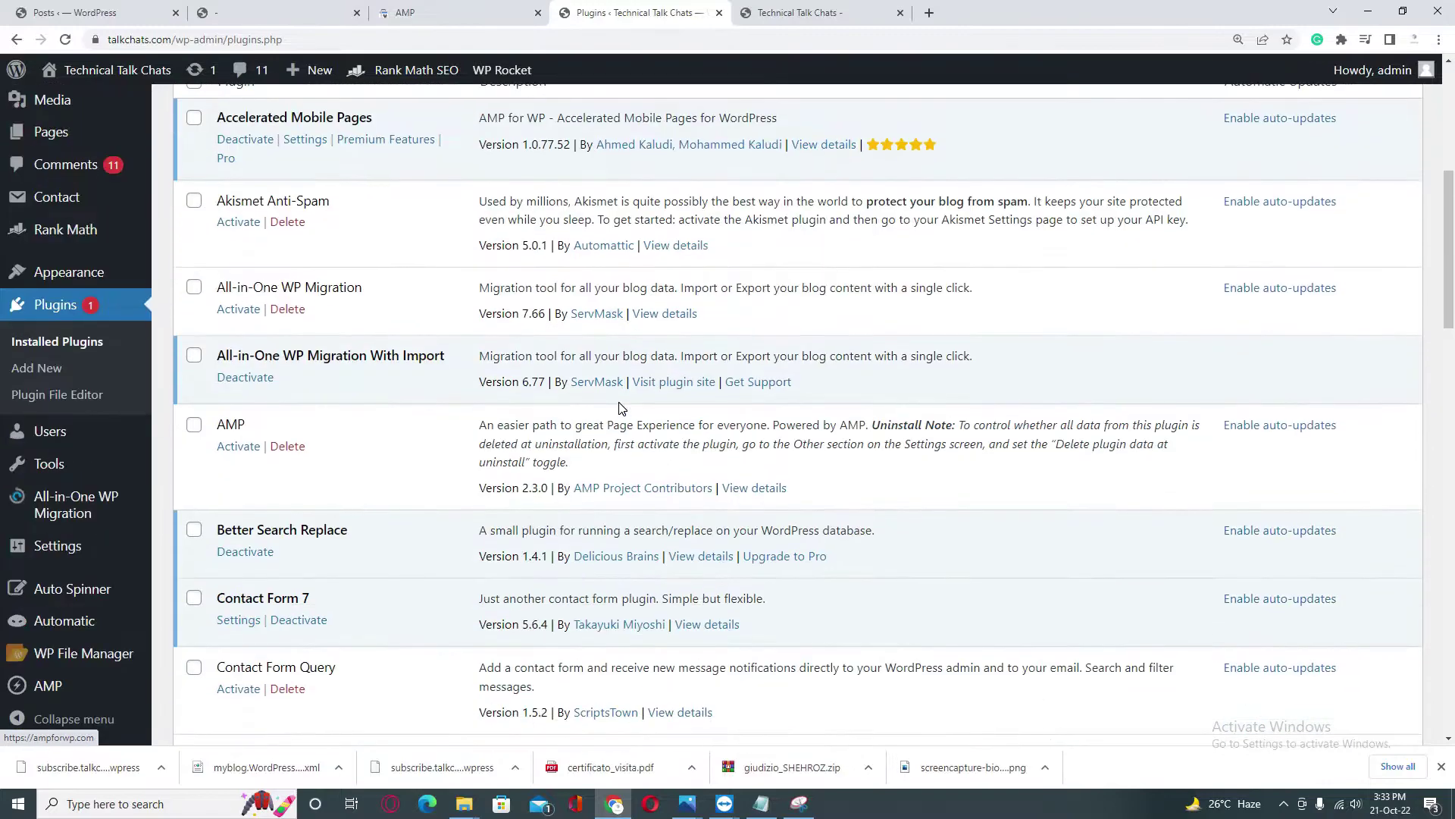
scroll(426, 328, up, 3)
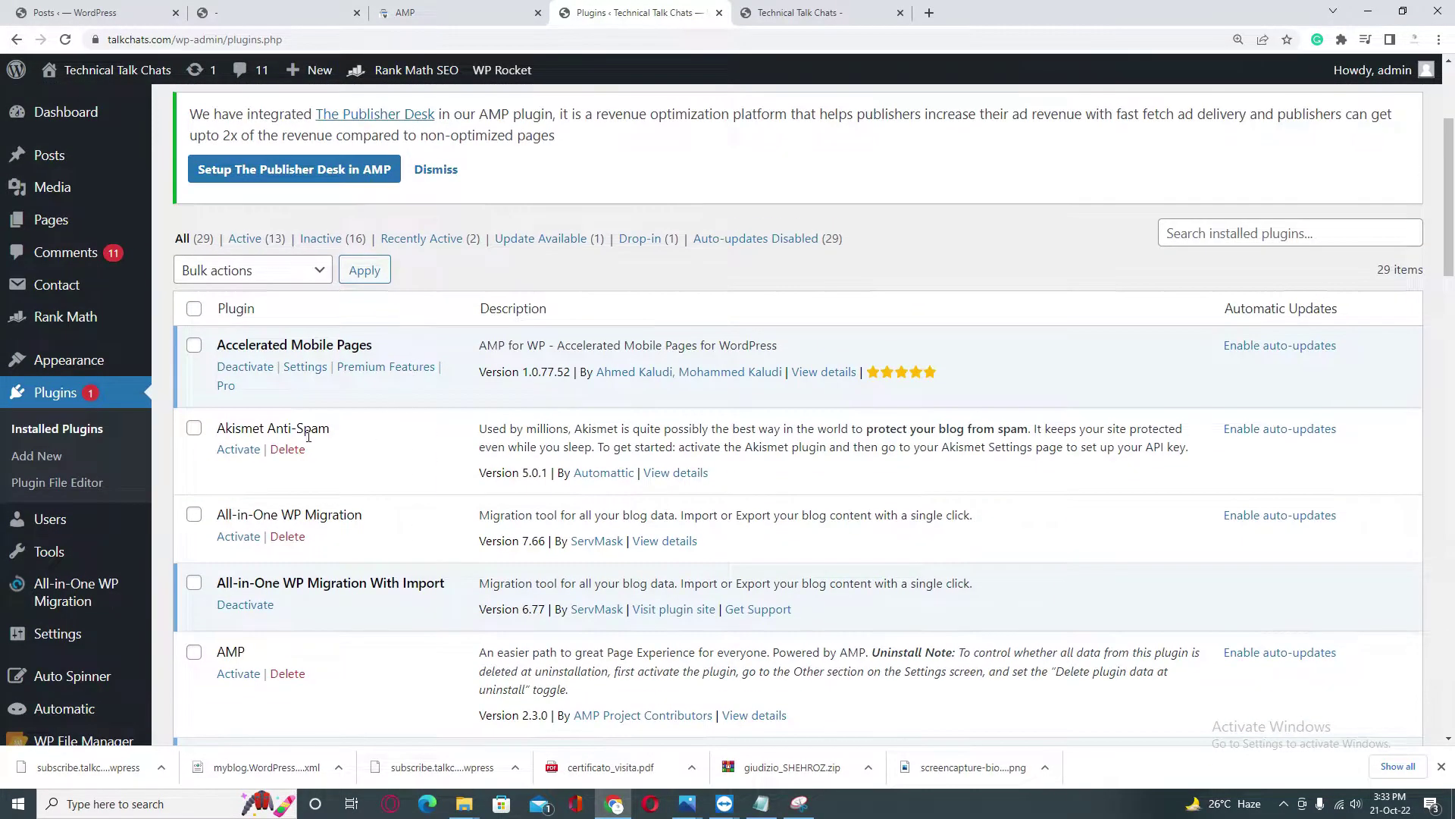
click(242, 367)
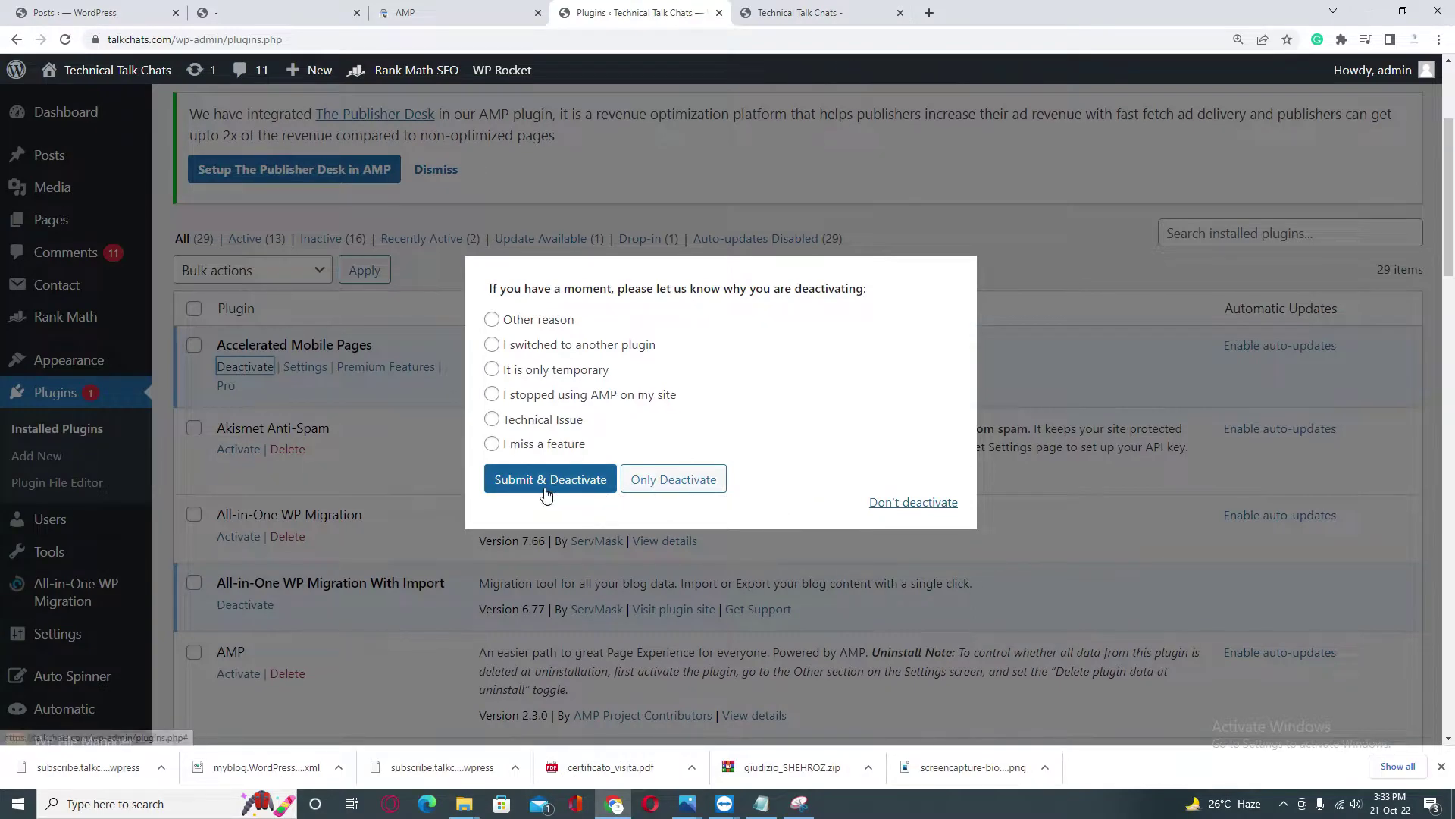
click(637, 491)
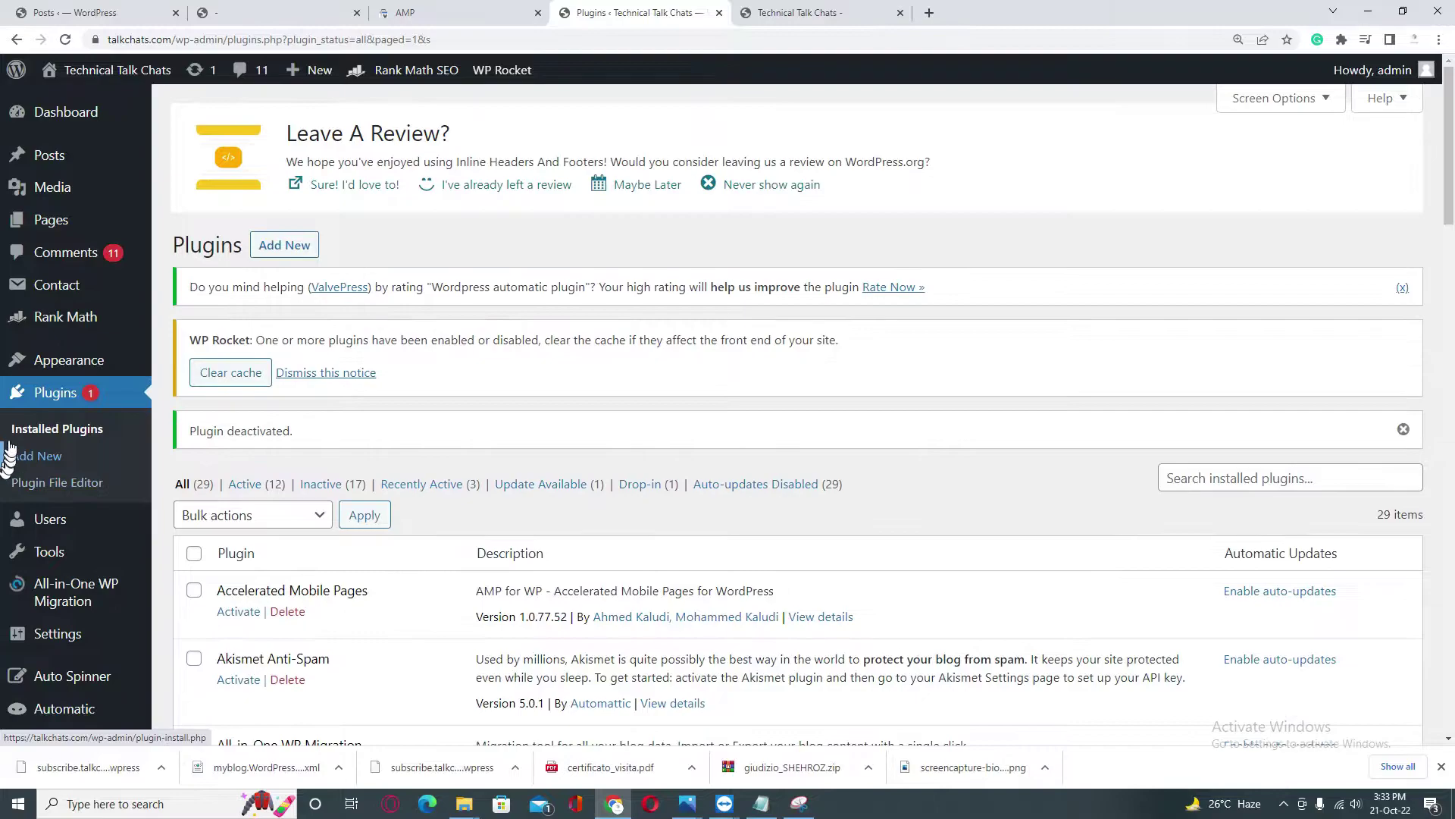
scroll(328, 601, down, 2)
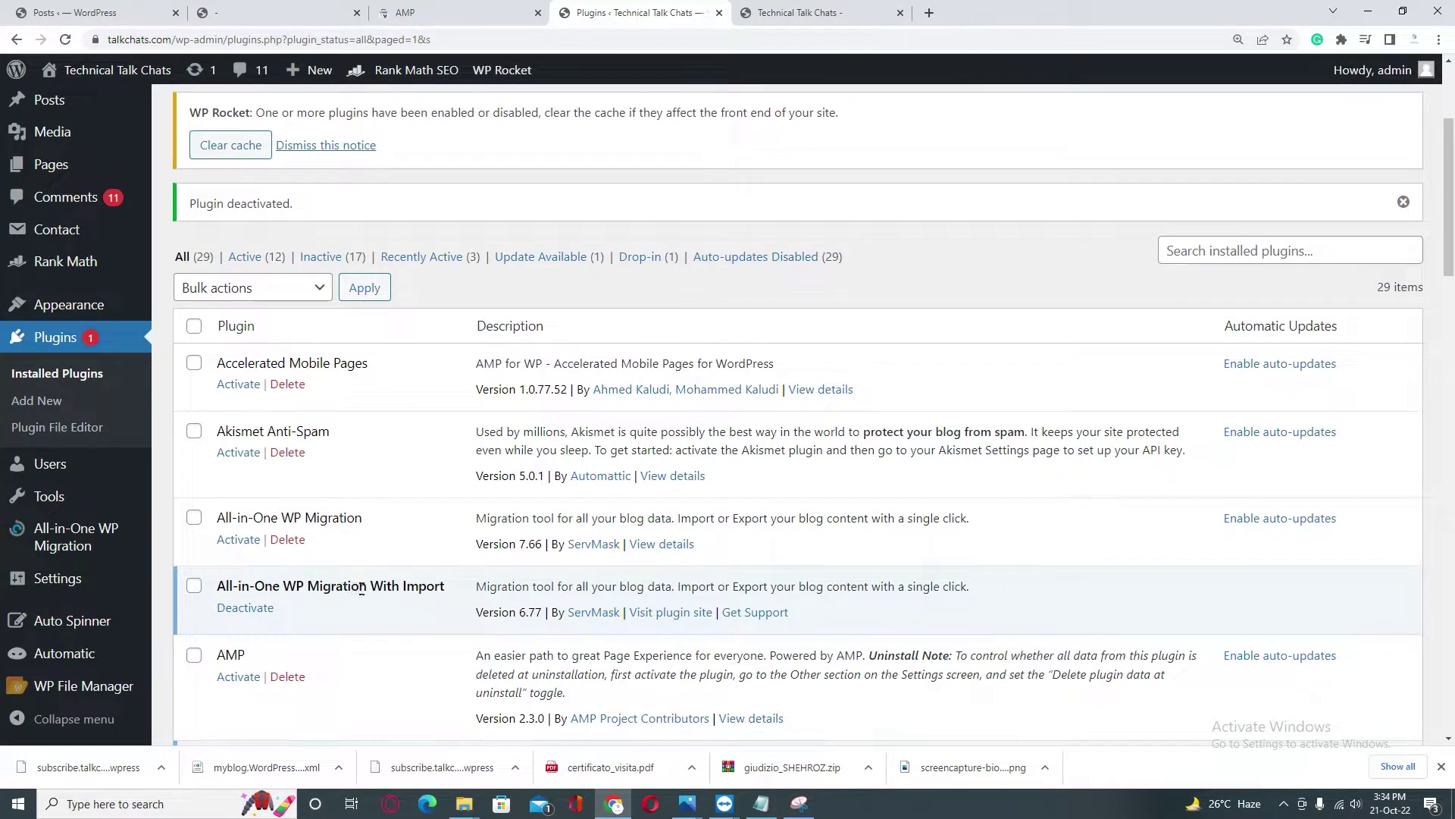
scroll(348, 591, down, 4)
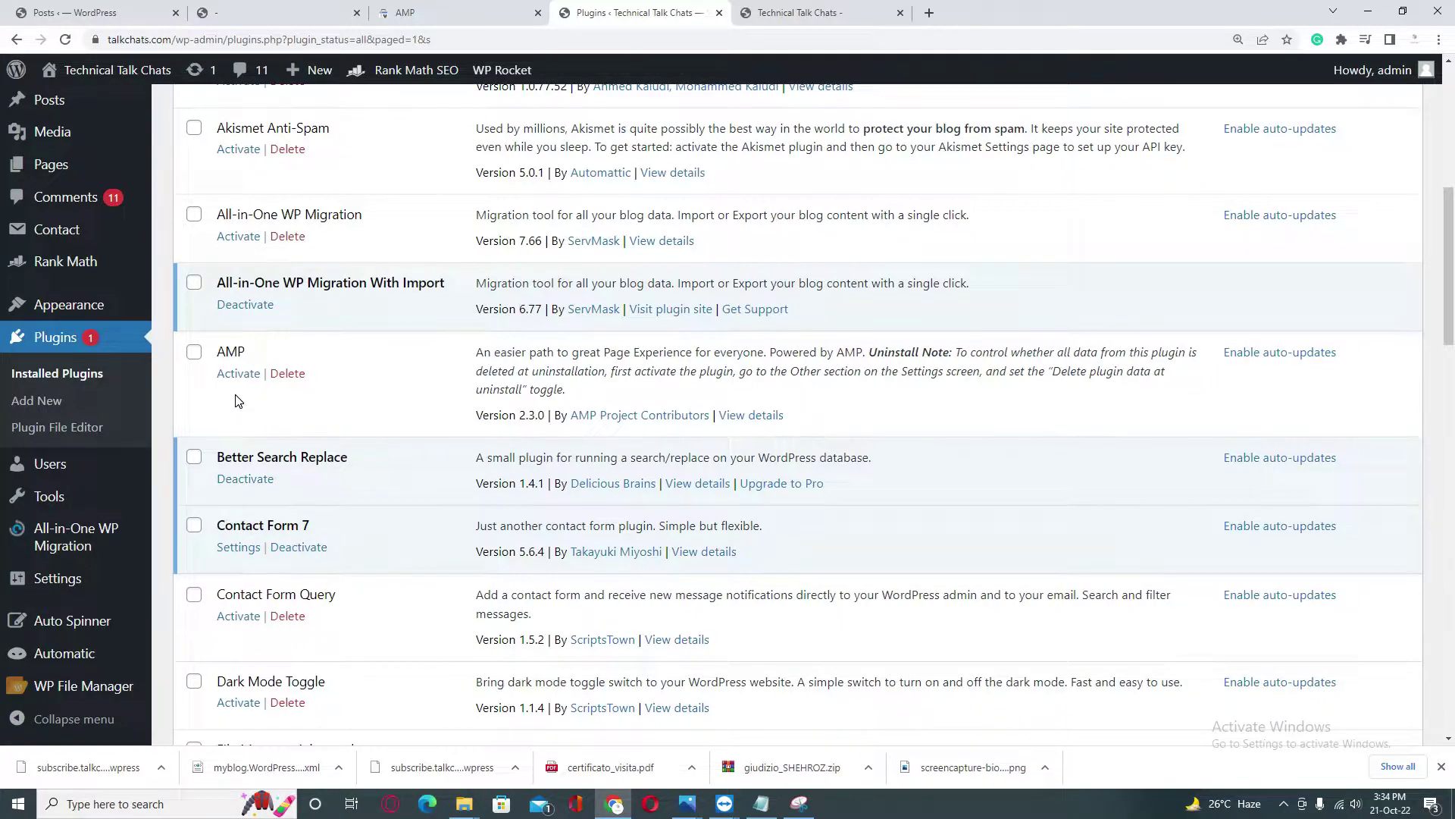
Activate the official AMP plugin, clear the WP Rocket cache, and go back to the Search Console AMP report
click(237, 374)
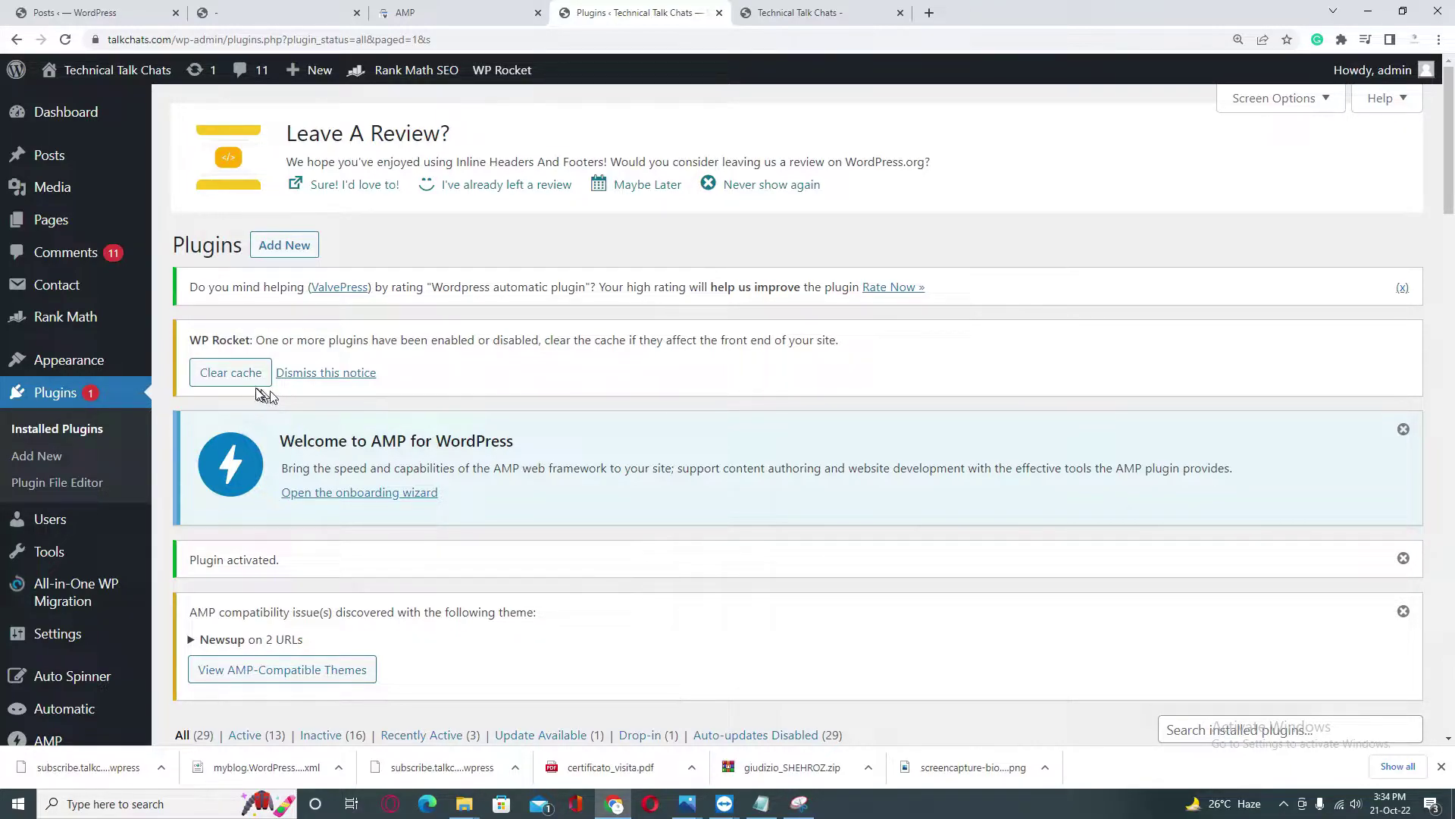
click(224, 375)
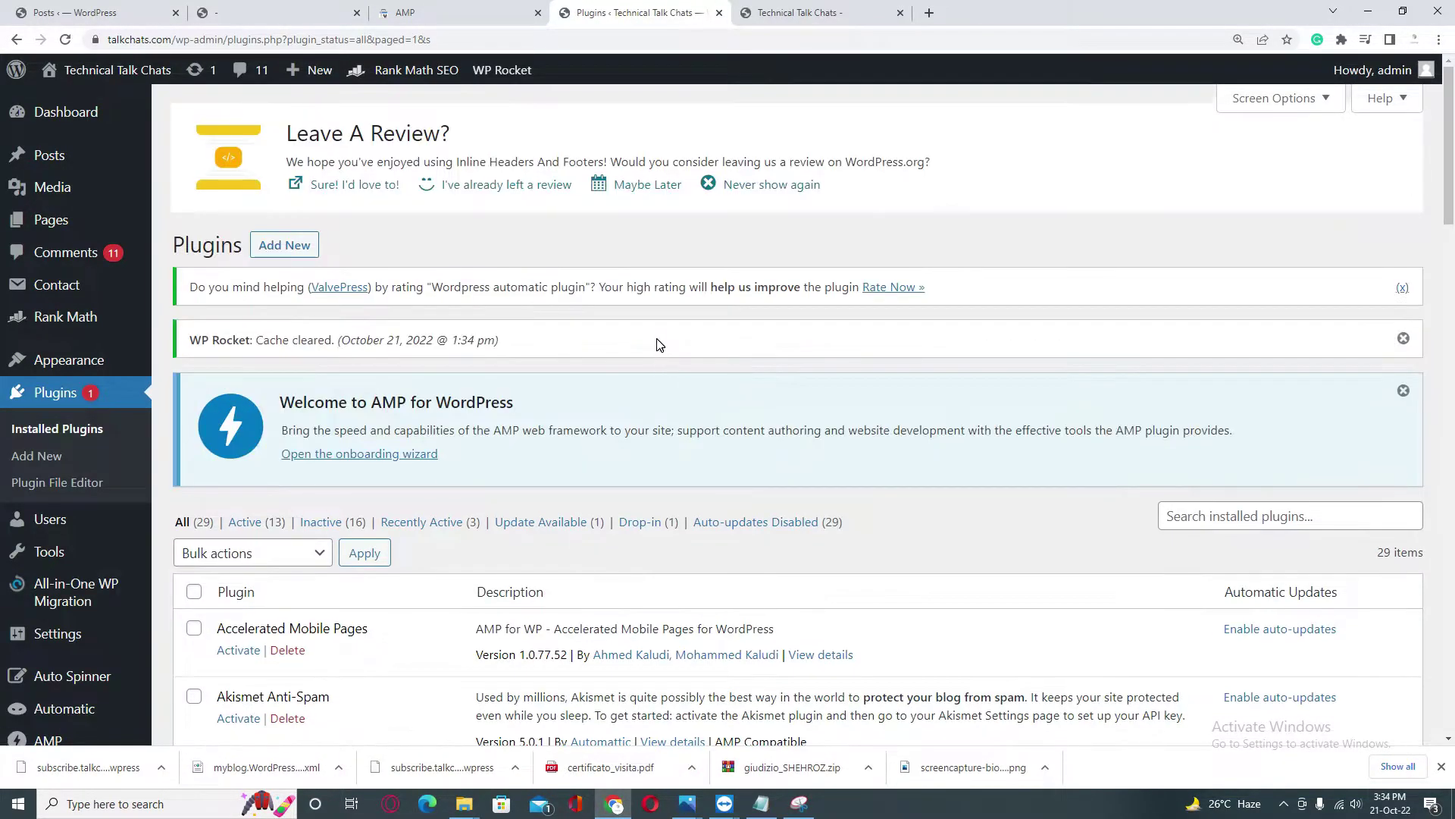
scroll(661, 352, down, 2)
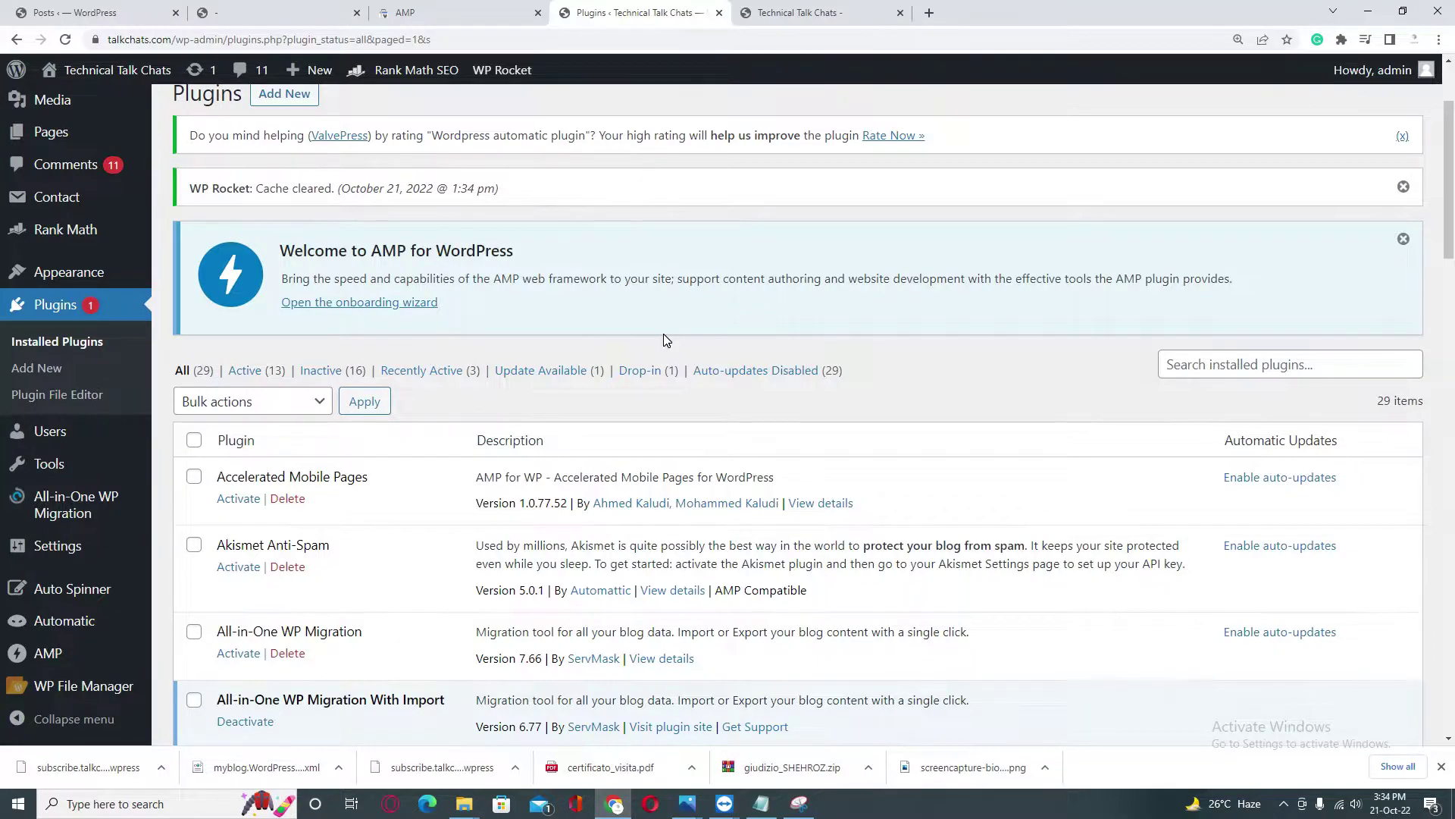
scroll(665, 340, up, 3)
click(462, 12)
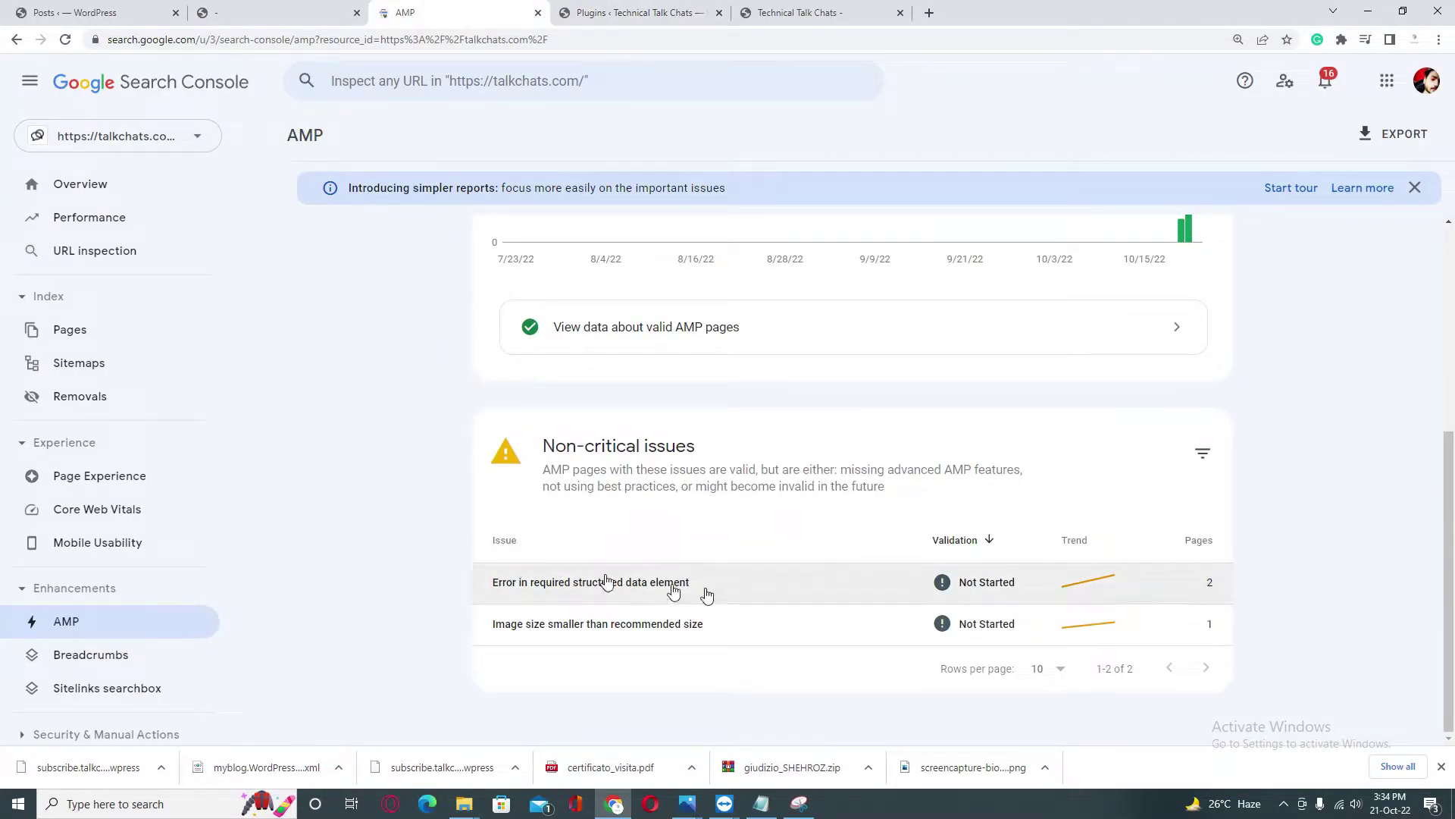
Start fix validation for 'Error in required structured data element', then view the Technical Talk Chats homepage
click(849, 588)
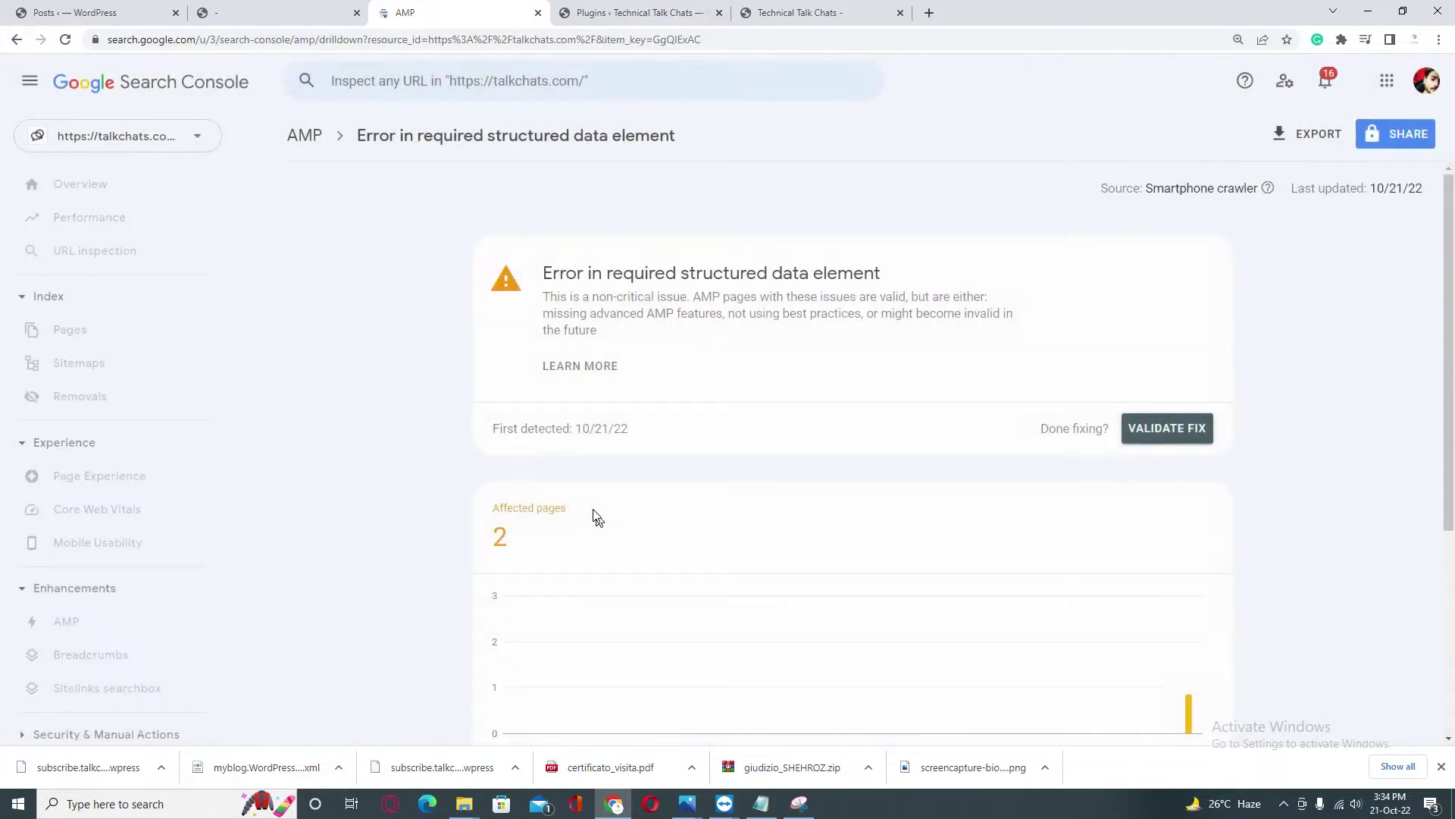
scroll(1243, 569, down, 2)
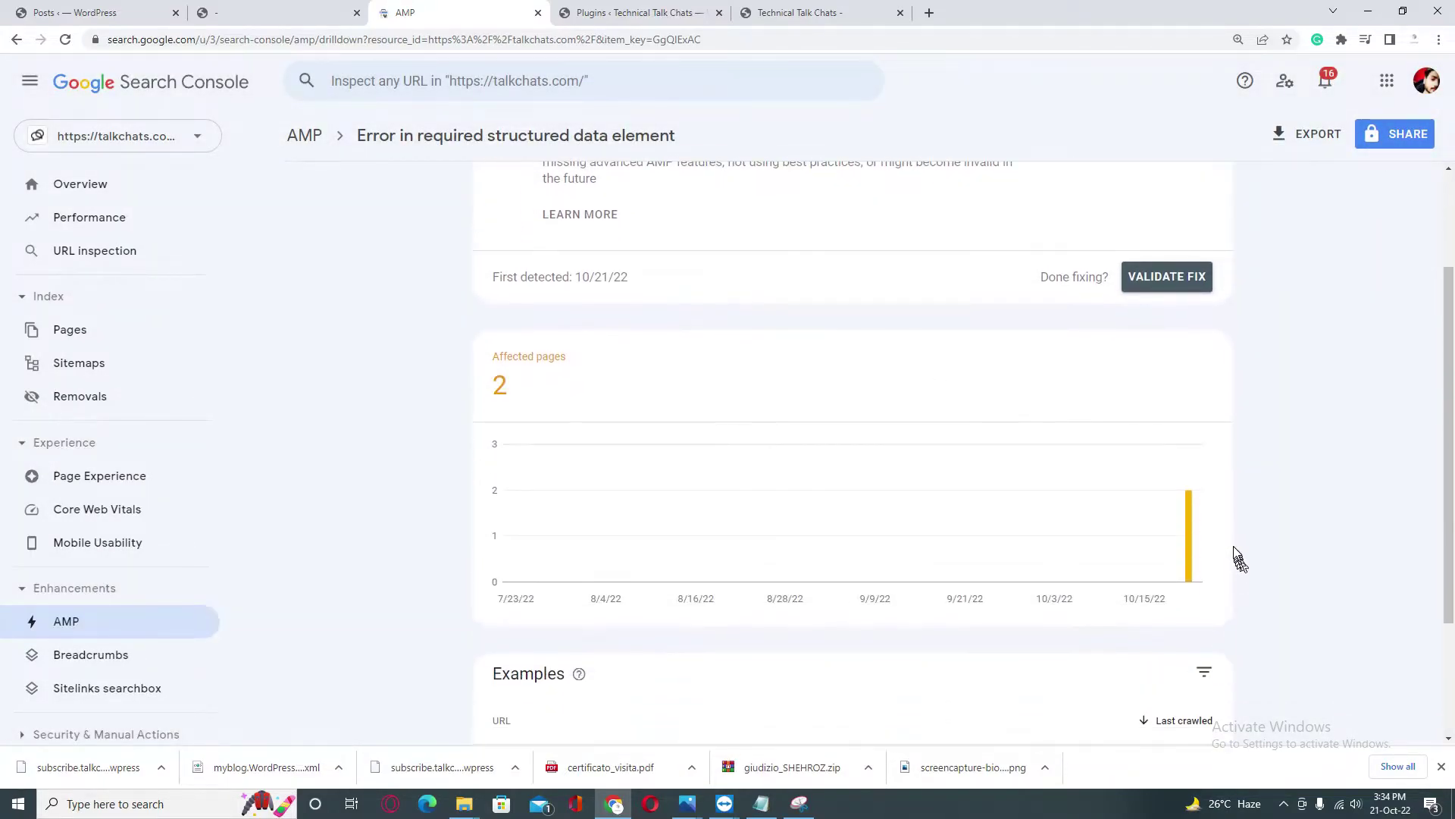
scroll(1235, 545, up, 1)
click(1165, 355)
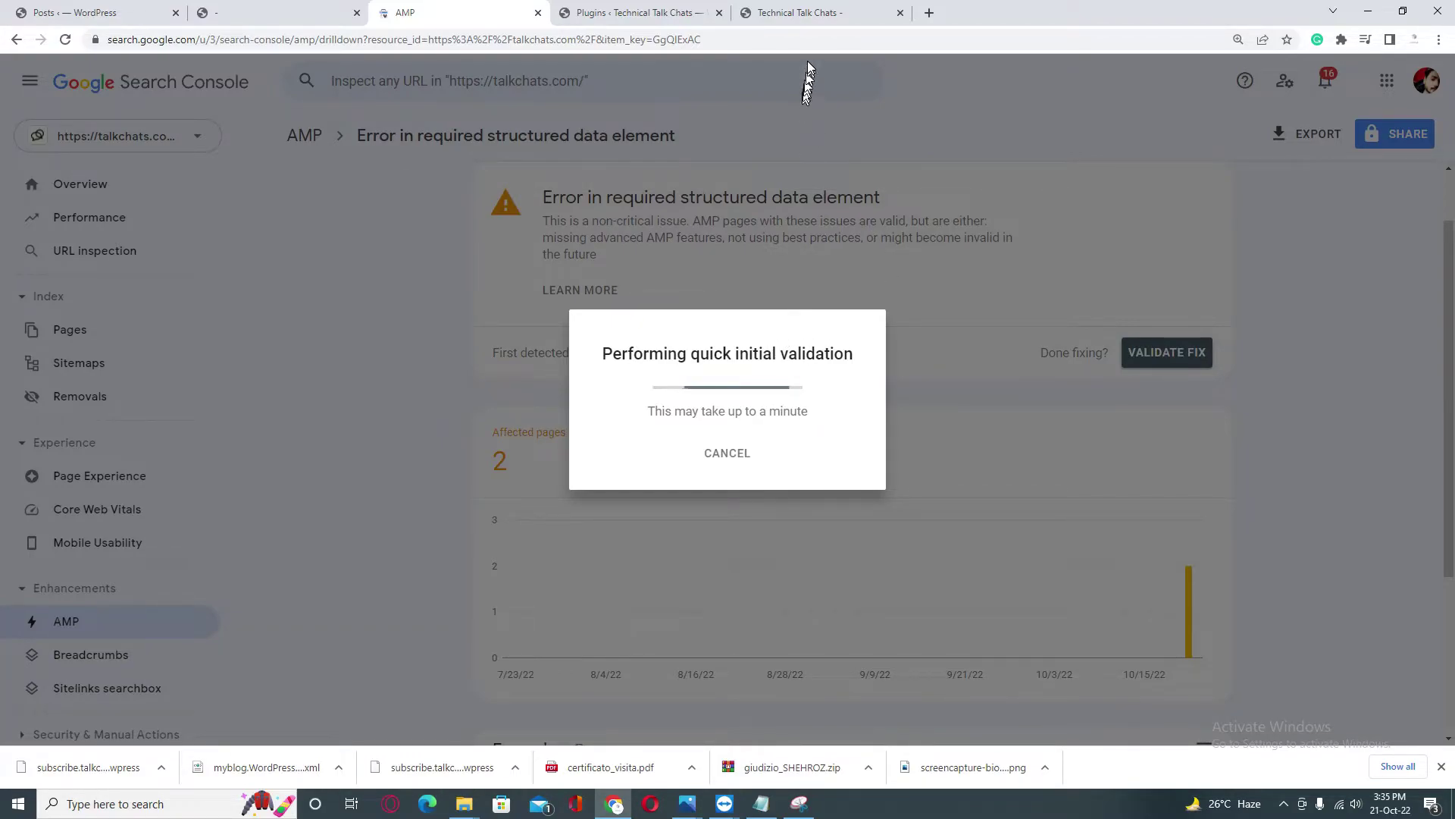
click(803, 10)
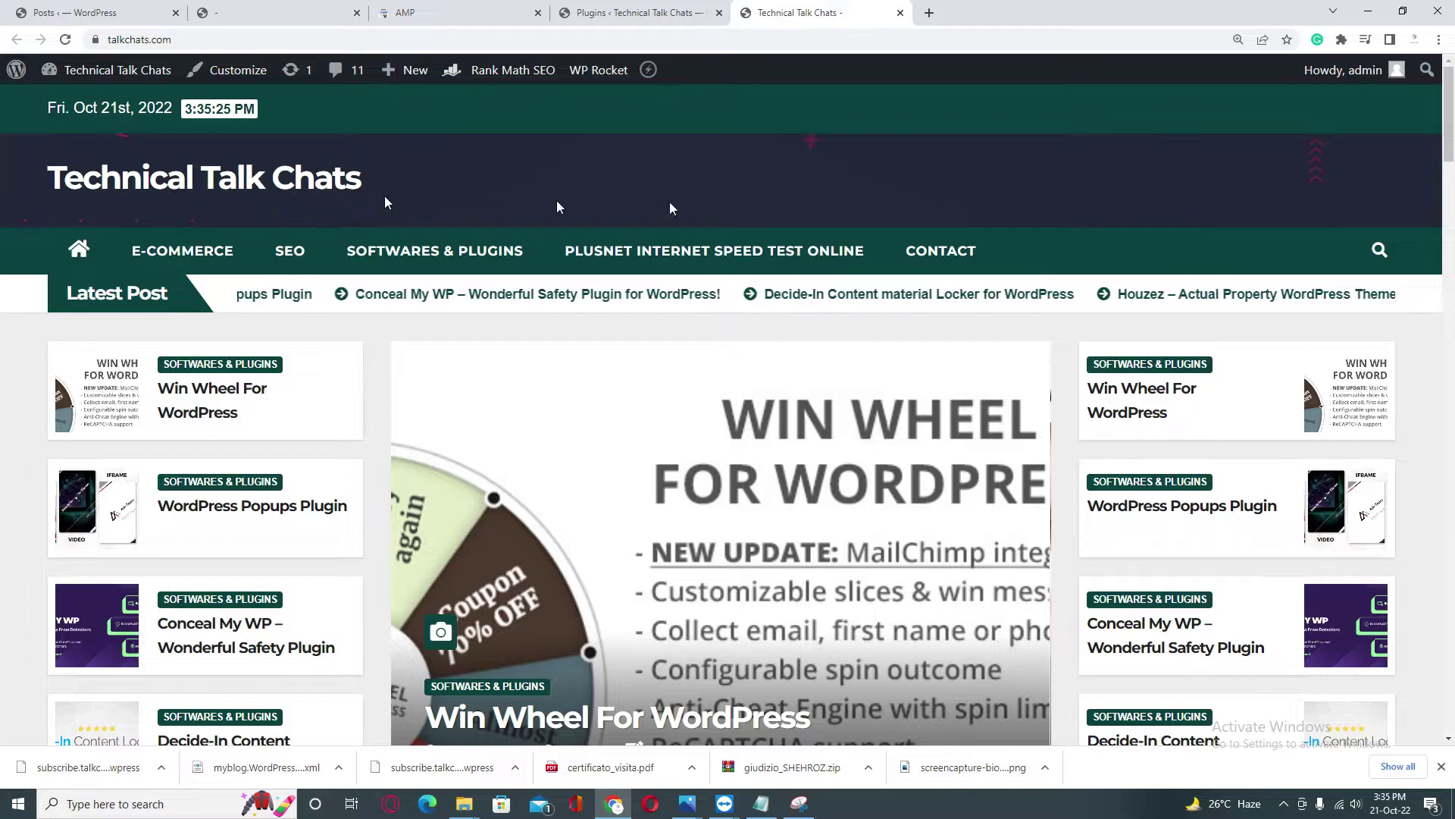
Open the site's Contact page and move through its name, email, subject and message fields
drag(1449, 150, 1453, 85)
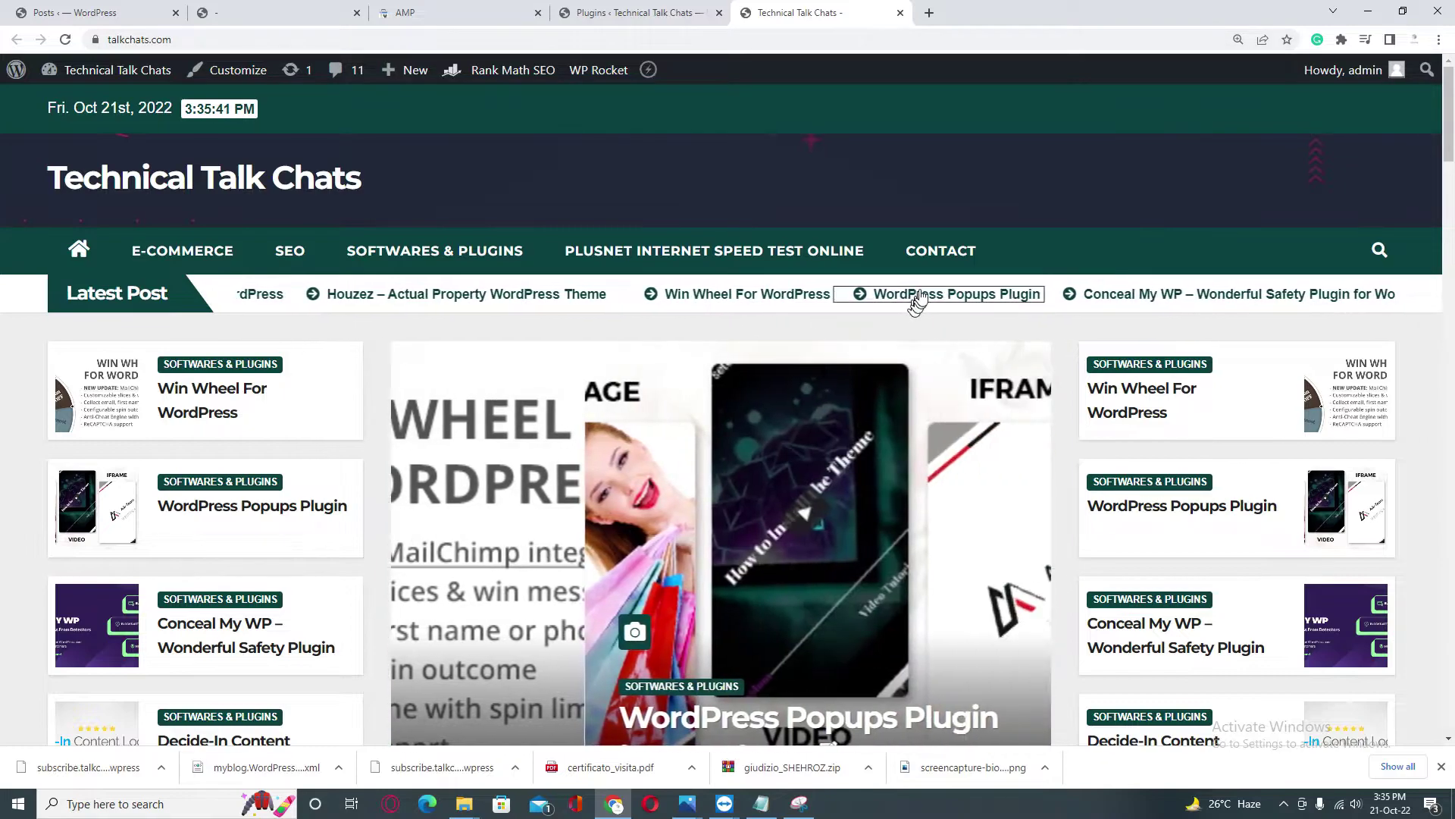
click(938, 250)
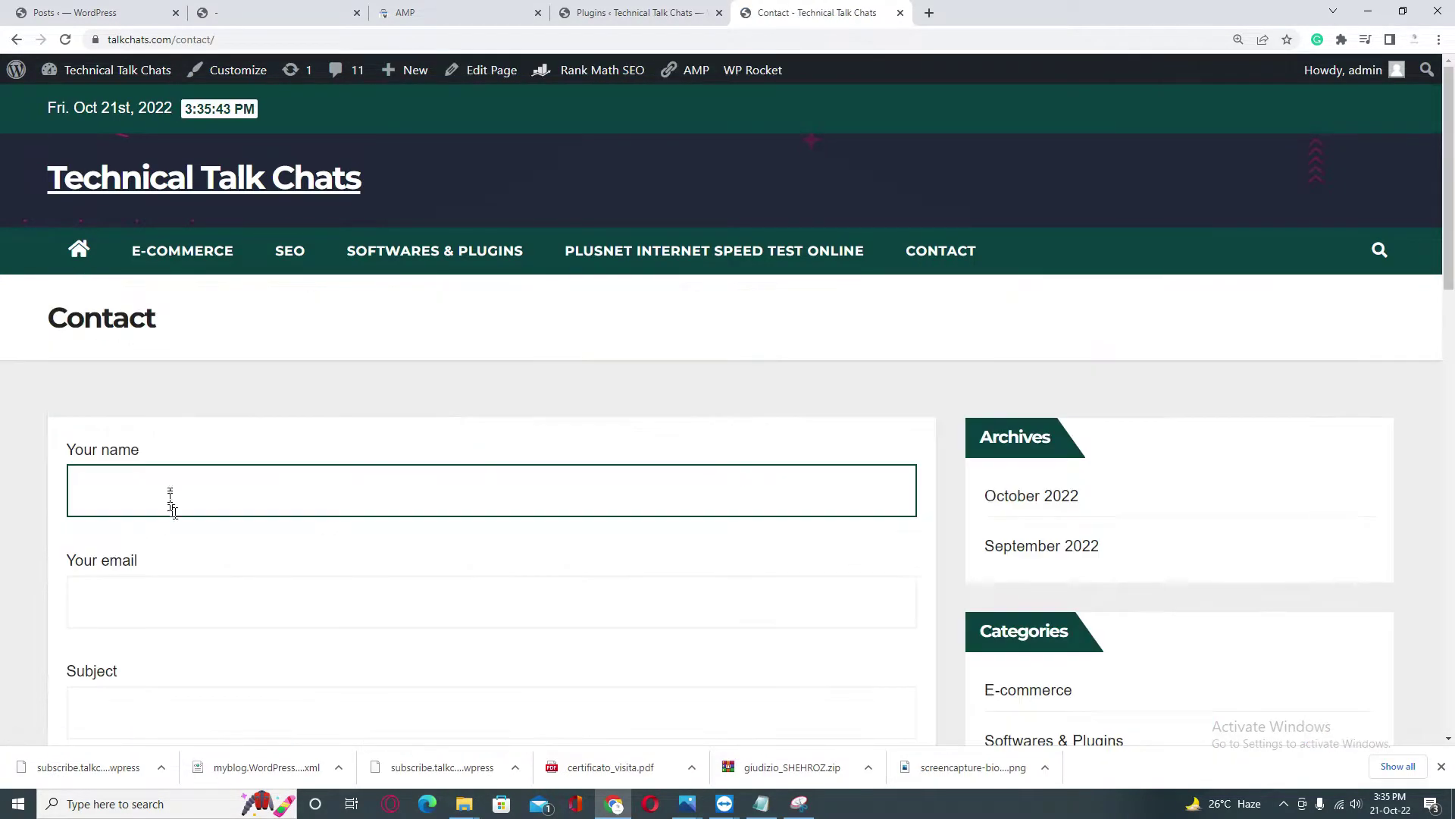
scroll(283, 432, down, 6)
click(373, 474)
key(shift+Tab)
key(shift+Tab)
key(shift+Tab)
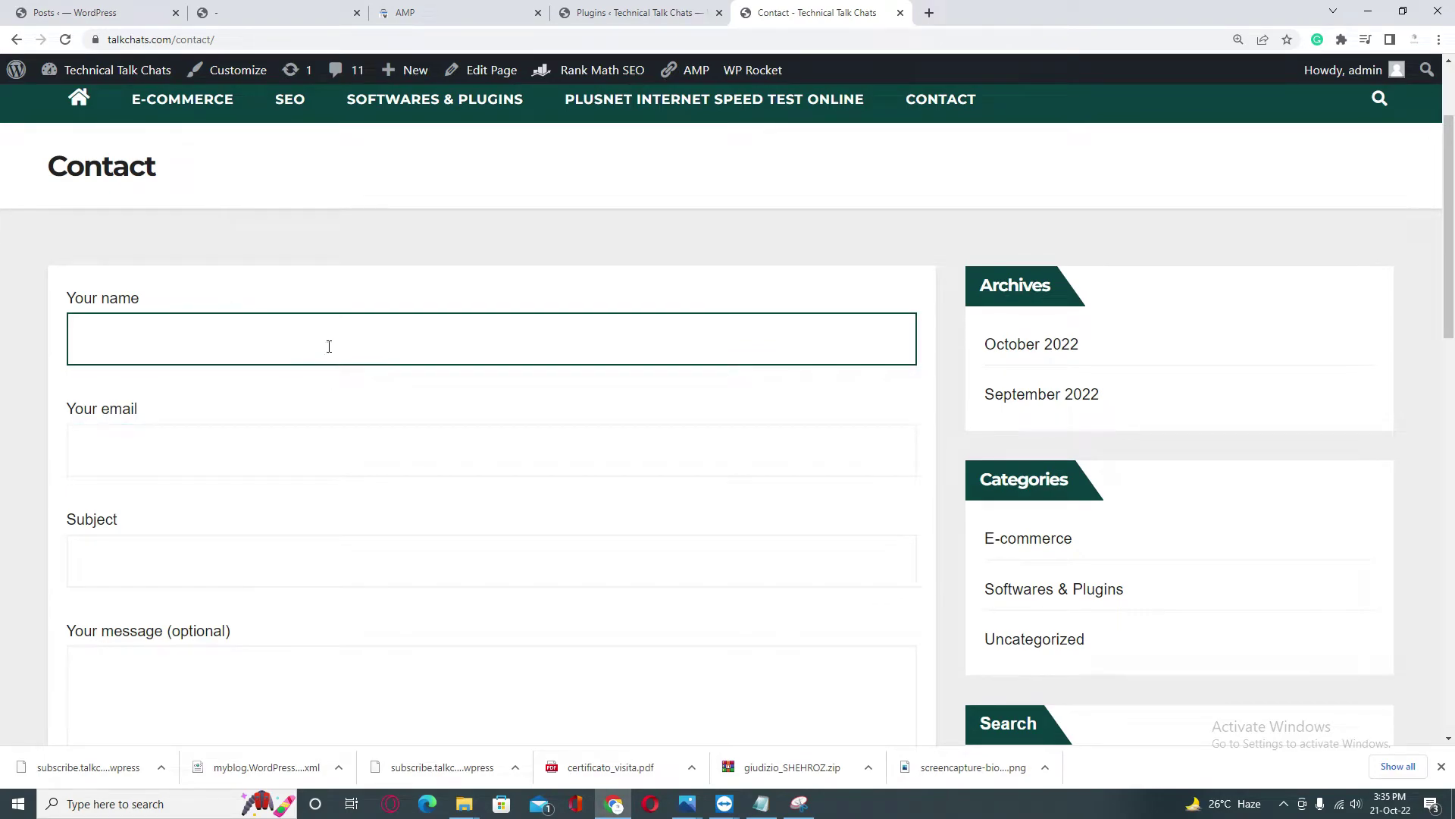
key(Tab)
key(shift+Tab)
click(463, 245)
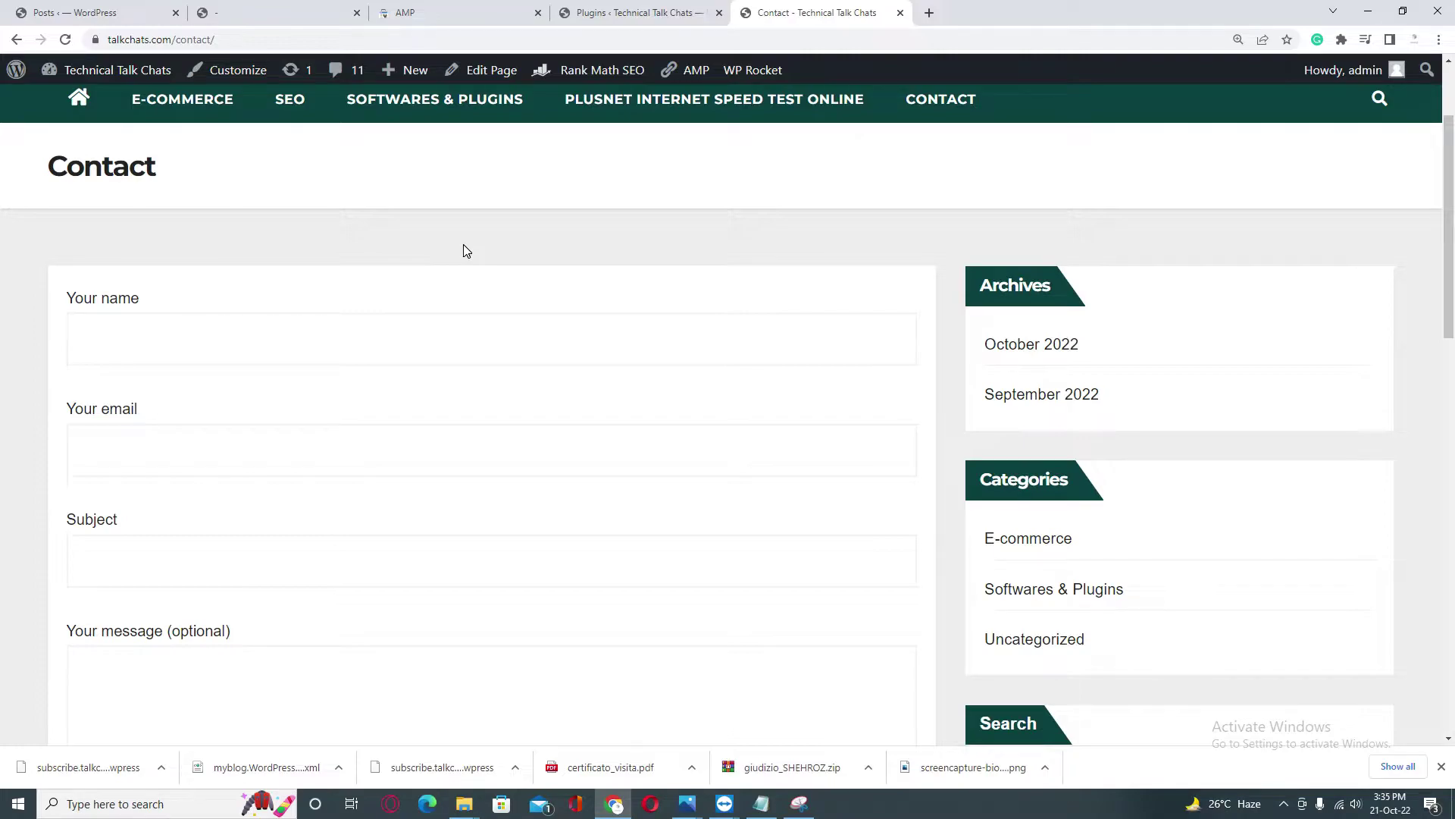
click(483, 315)
click(503, 286)
Confirm the structured data error issue now shows Validation started
click(477, 12)
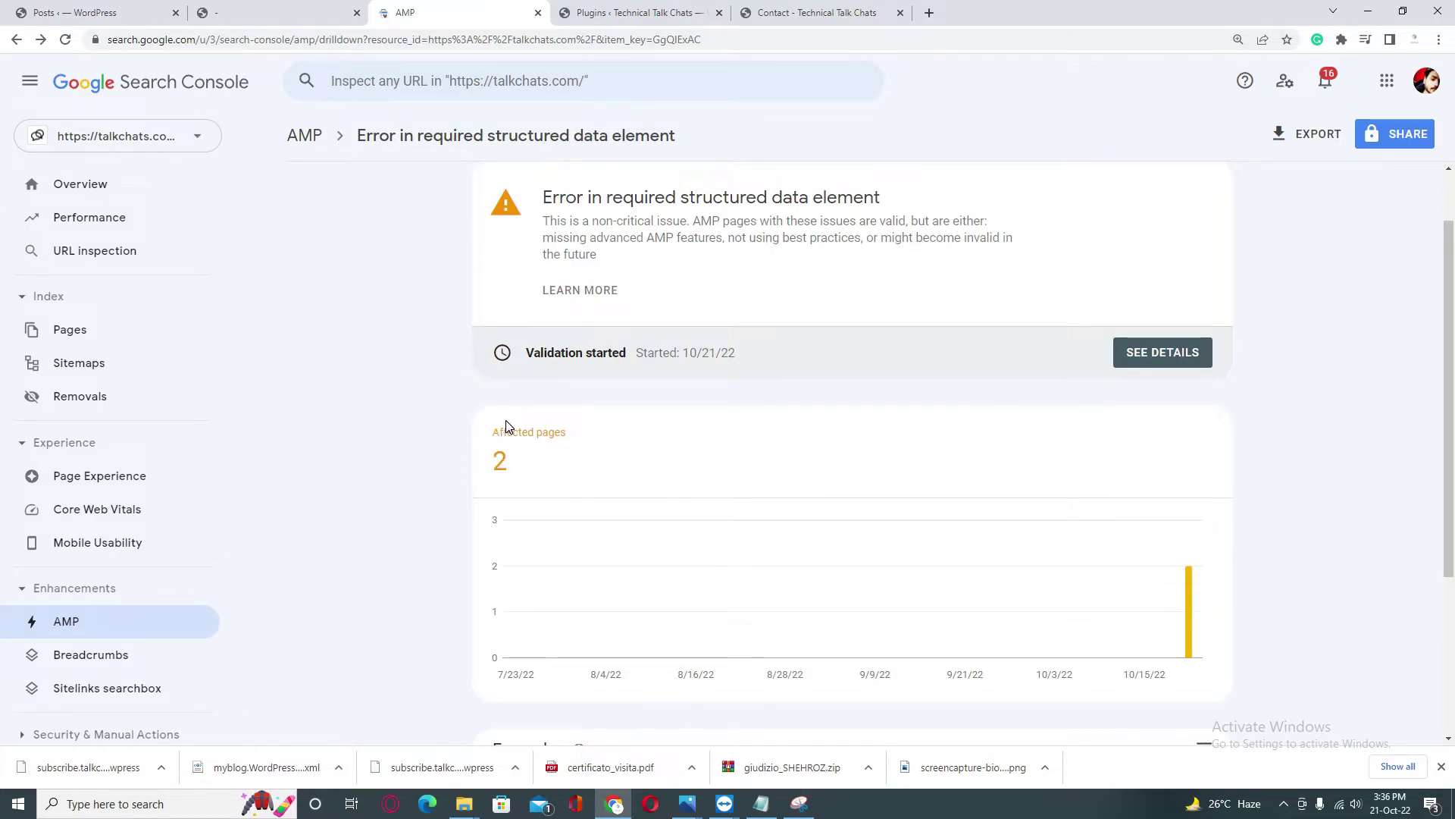
scroll(471, 387, down, 3)
scroll(470, 384, up, 4)
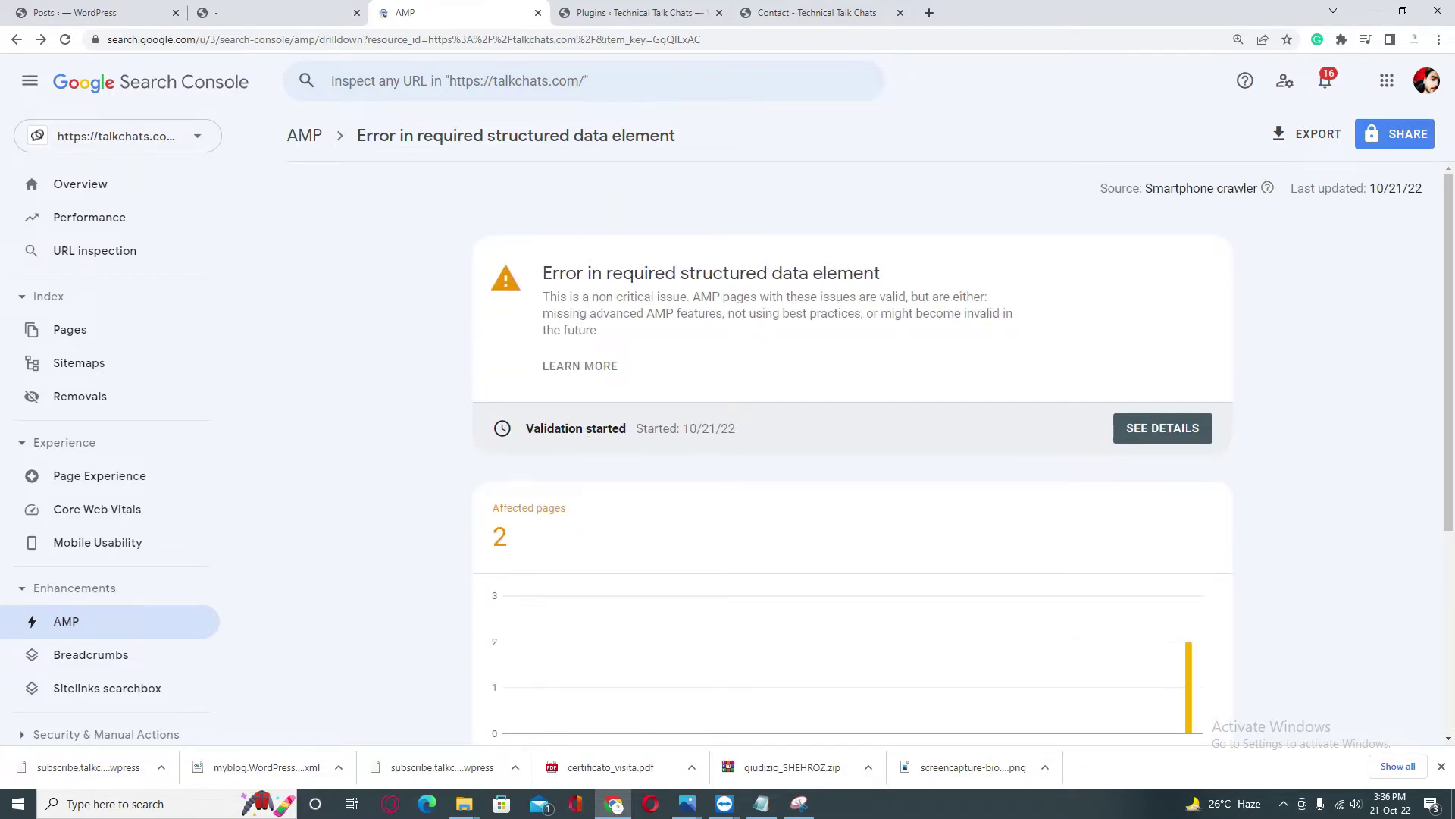
drag(630, 437, 492, 427)
click(372, 446)
Reload the AMP overview and open the 'Image size smaller than recommended size' issue
click(153, 621)
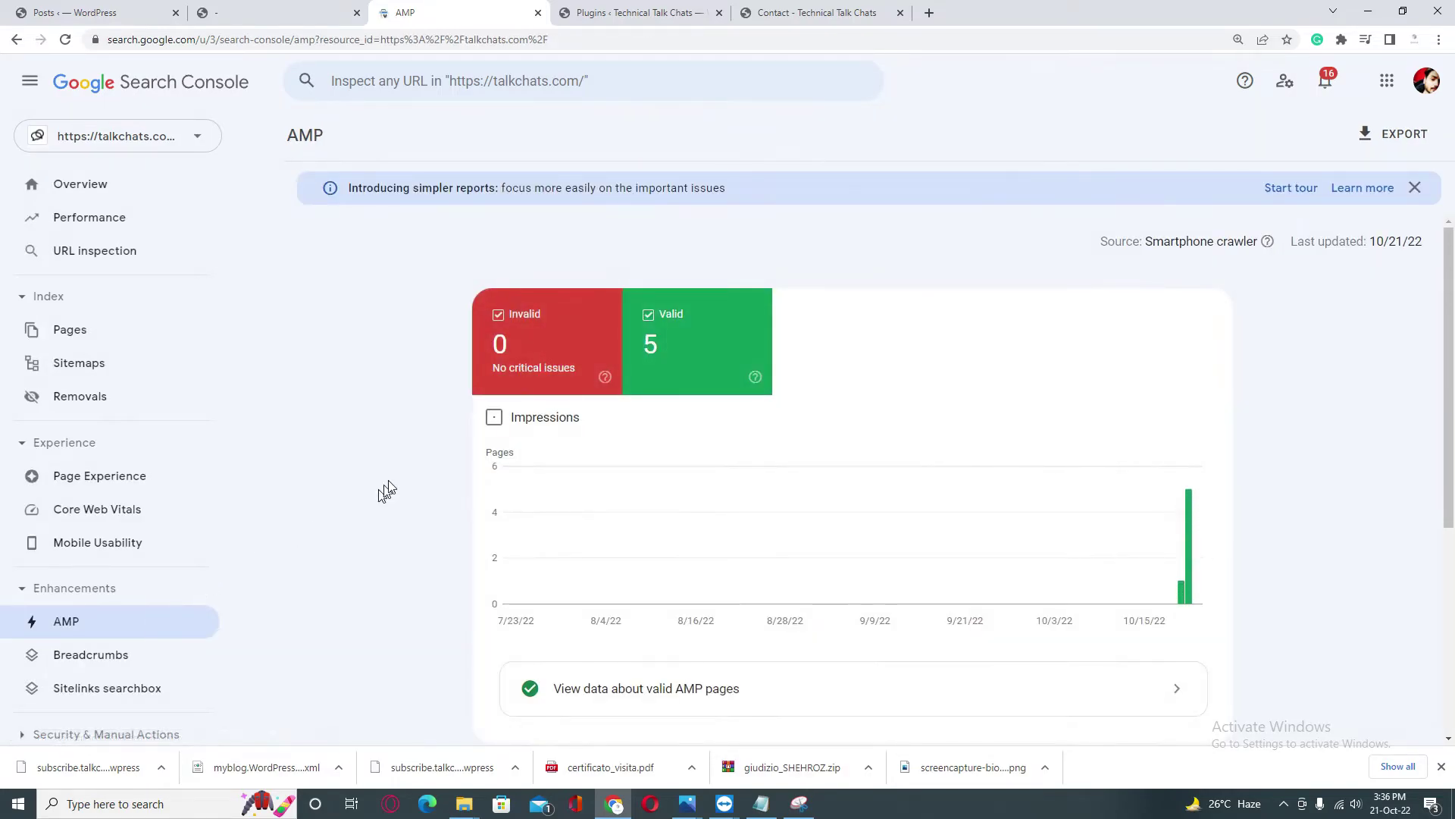
scroll(339, 372, down, 1)
scroll(339, 372, down, 3)
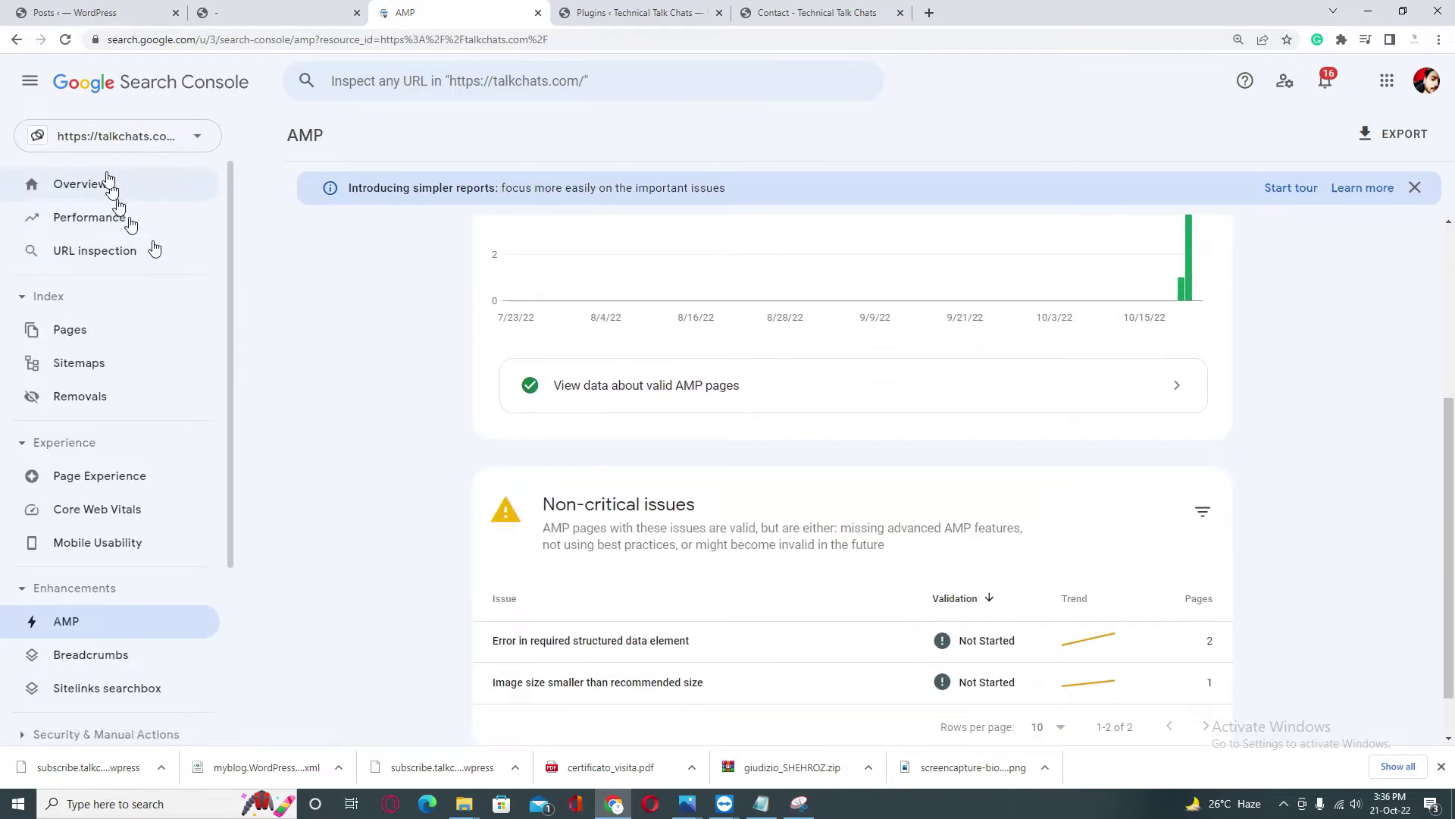
click(65, 41)
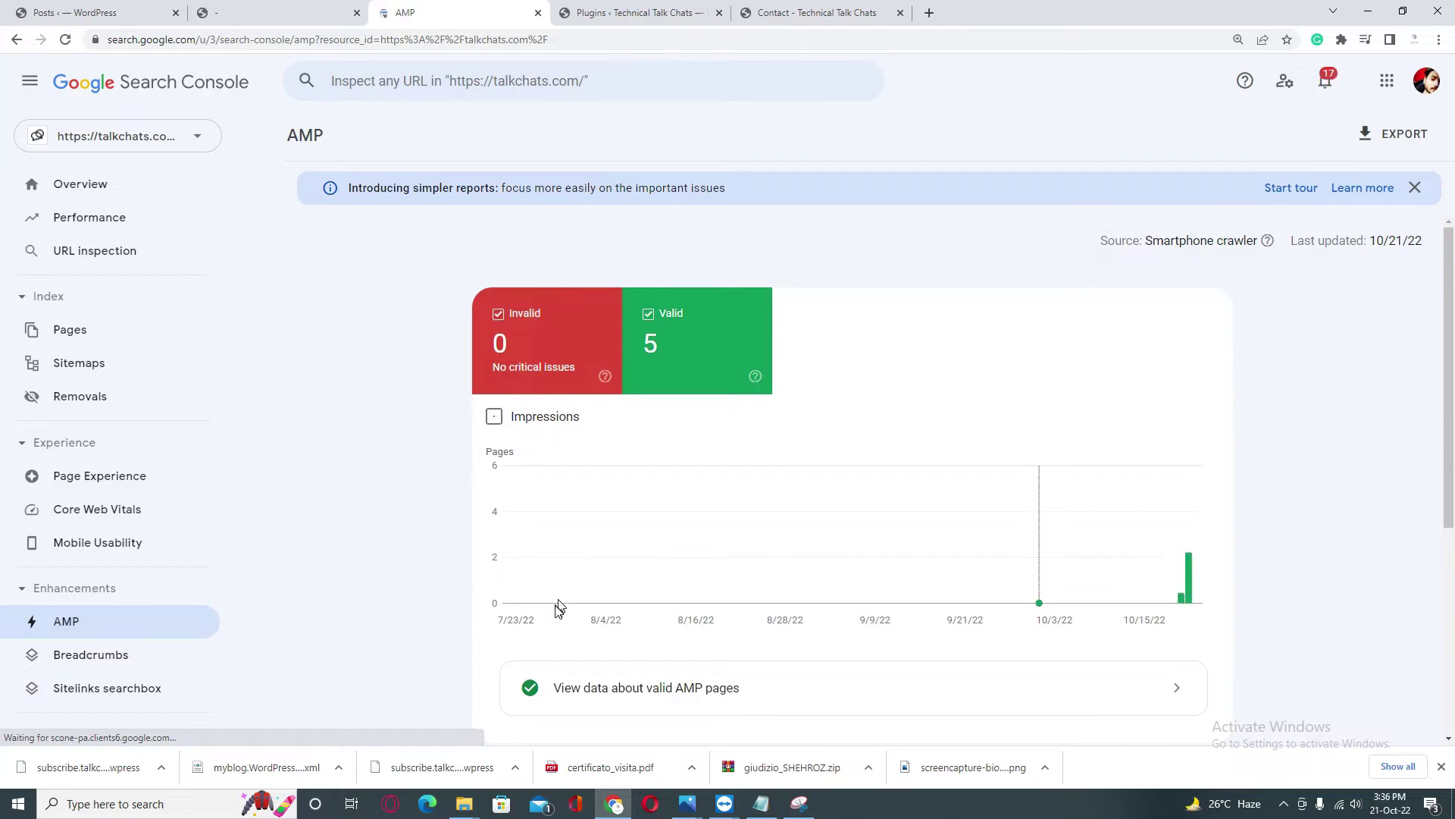
scroll(559, 607, down, 4)
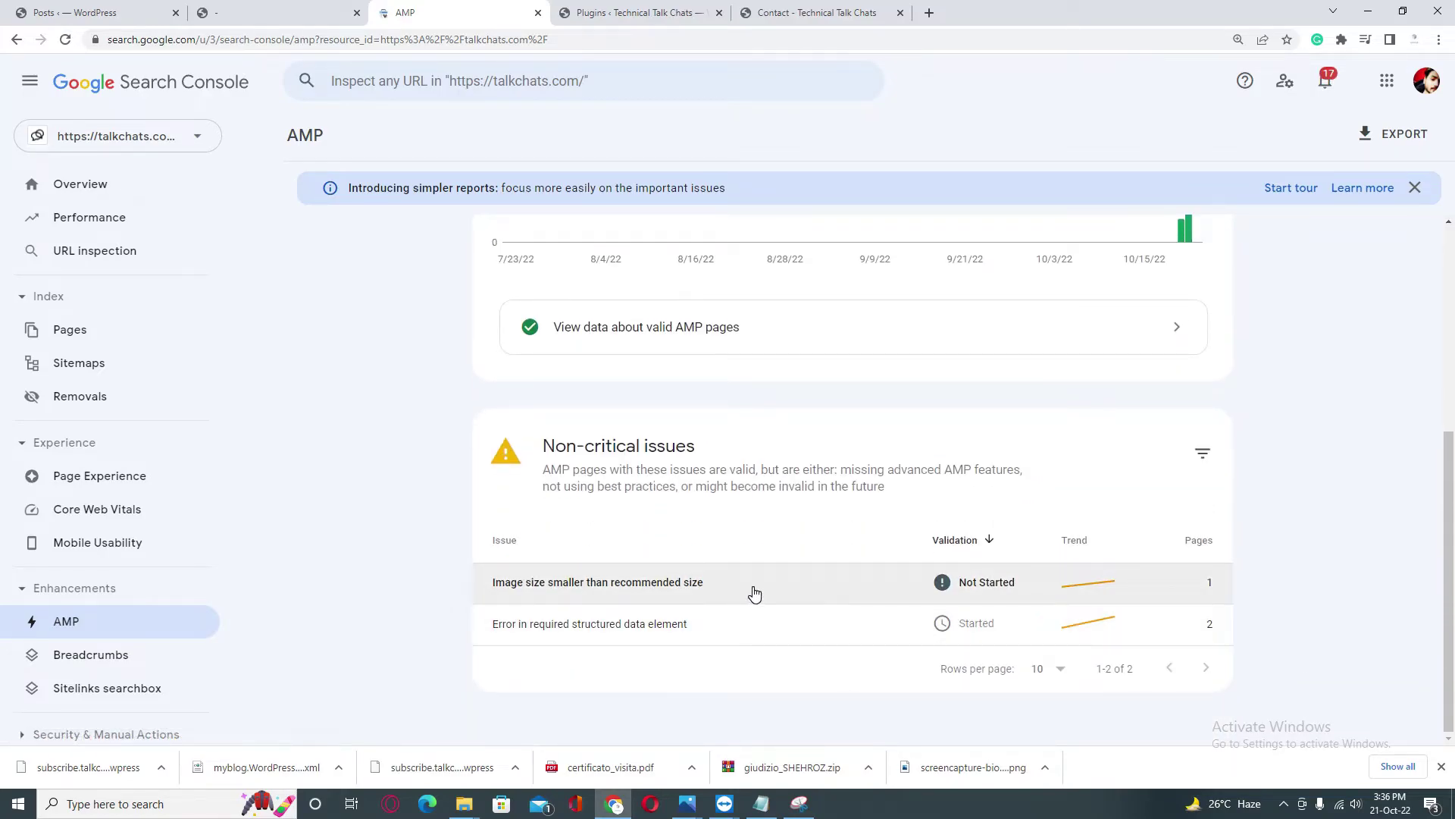
click(752, 587)
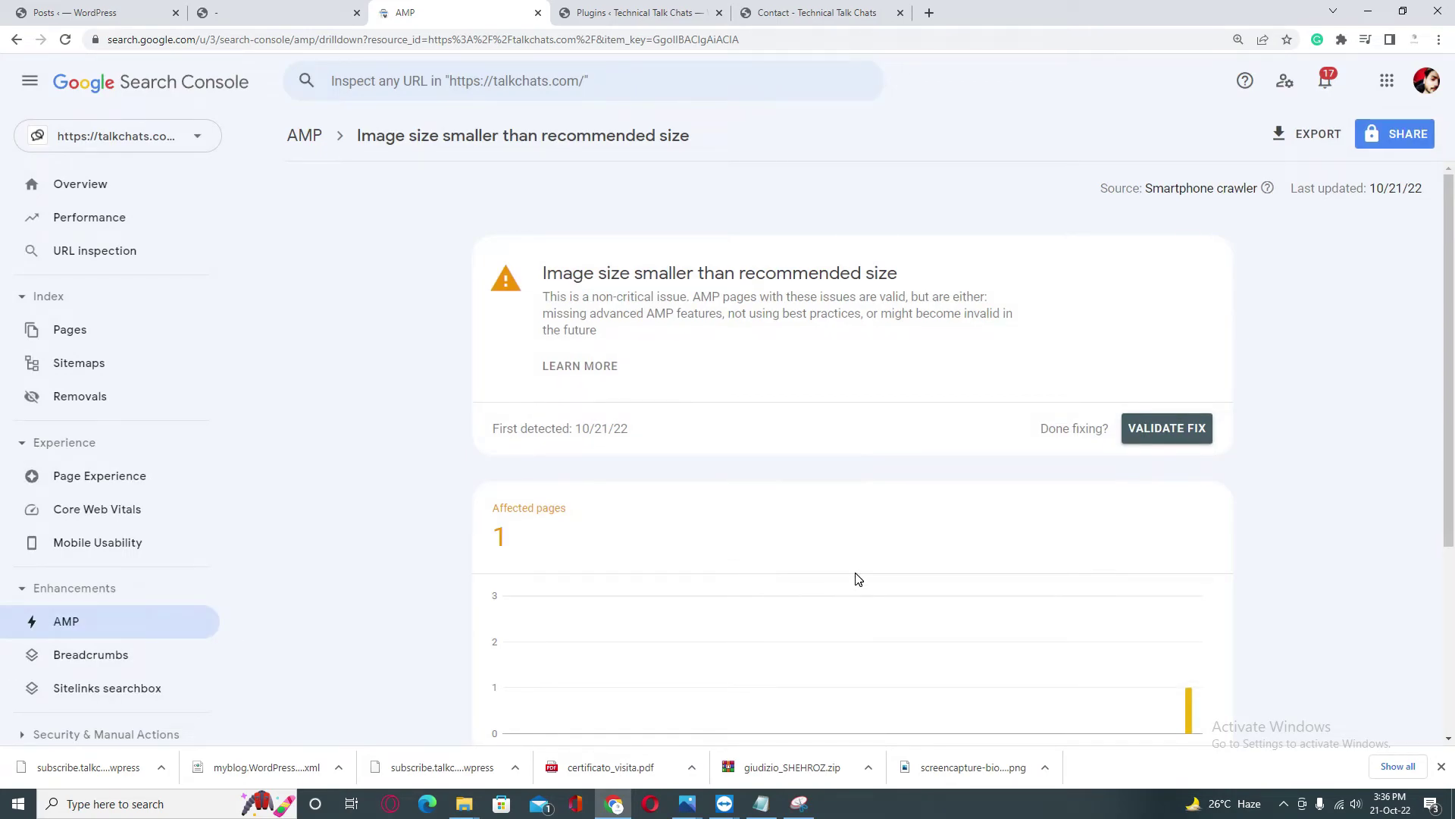
Start fix validation for the image-size issue
click(1171, 429)
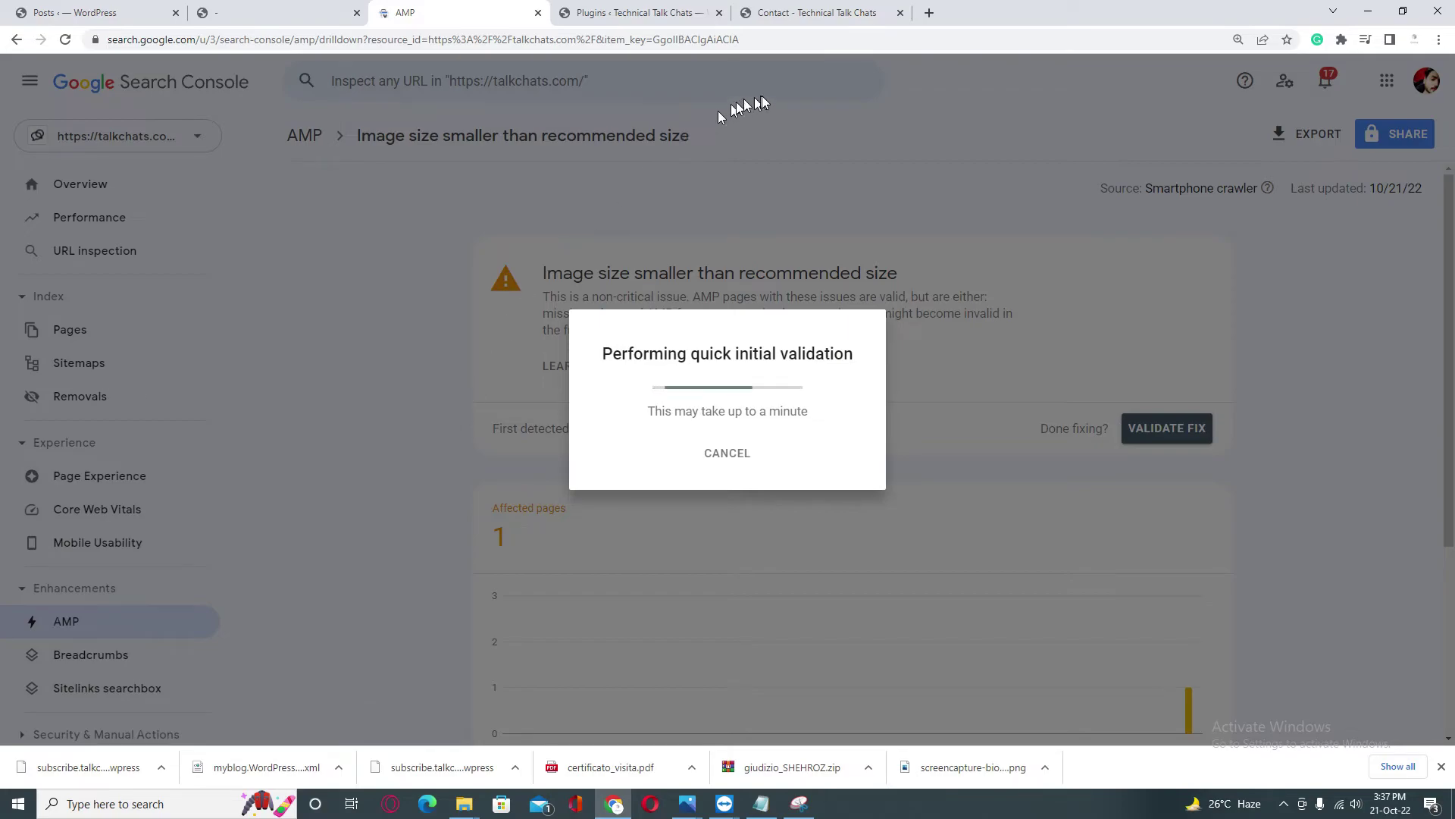
Browse the homepage posts from the Contact page, then return to the Search Console image-size issue
click(807, 13)
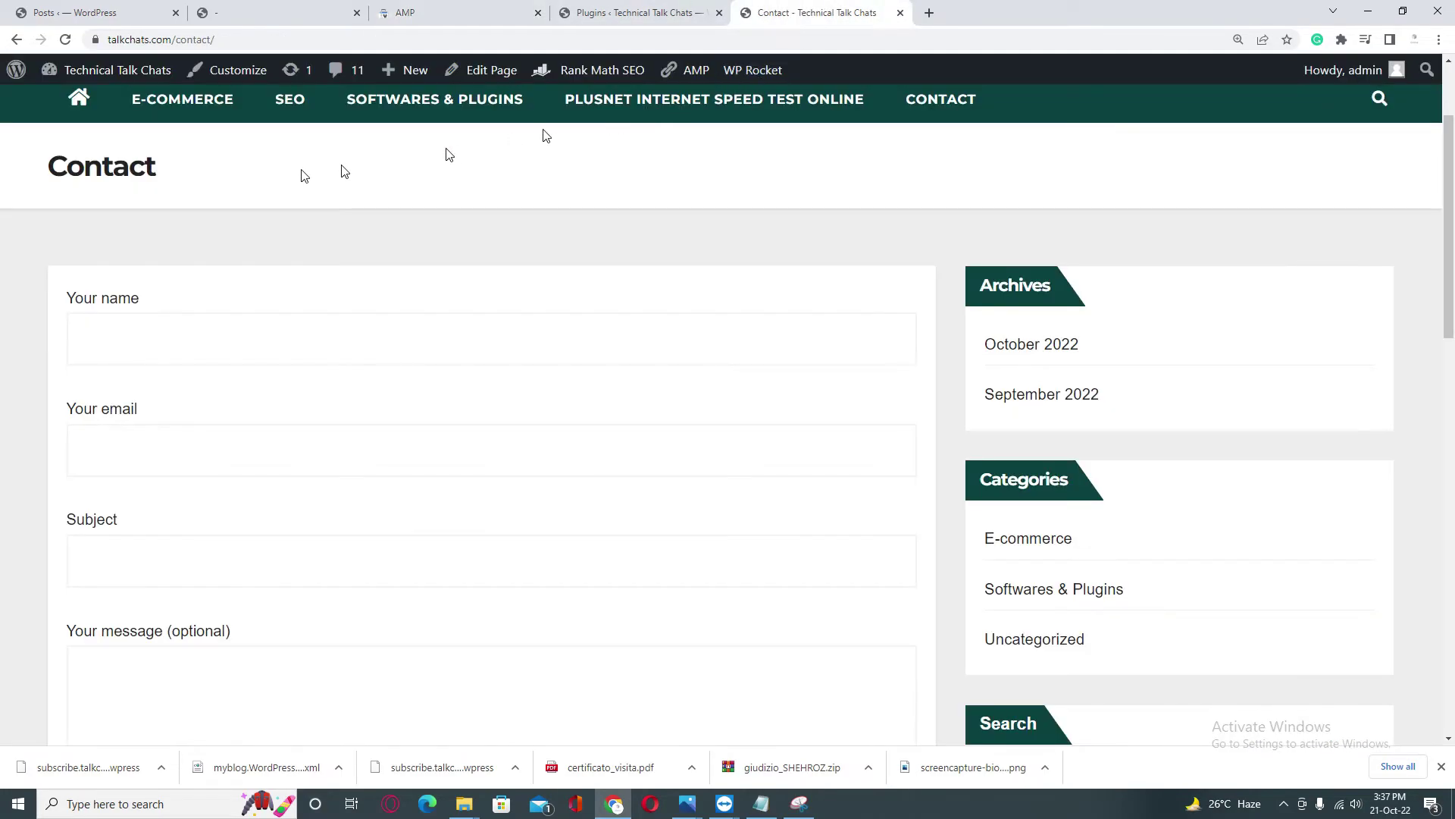
scroll(228, 205, up, 2)
click(91, 265)
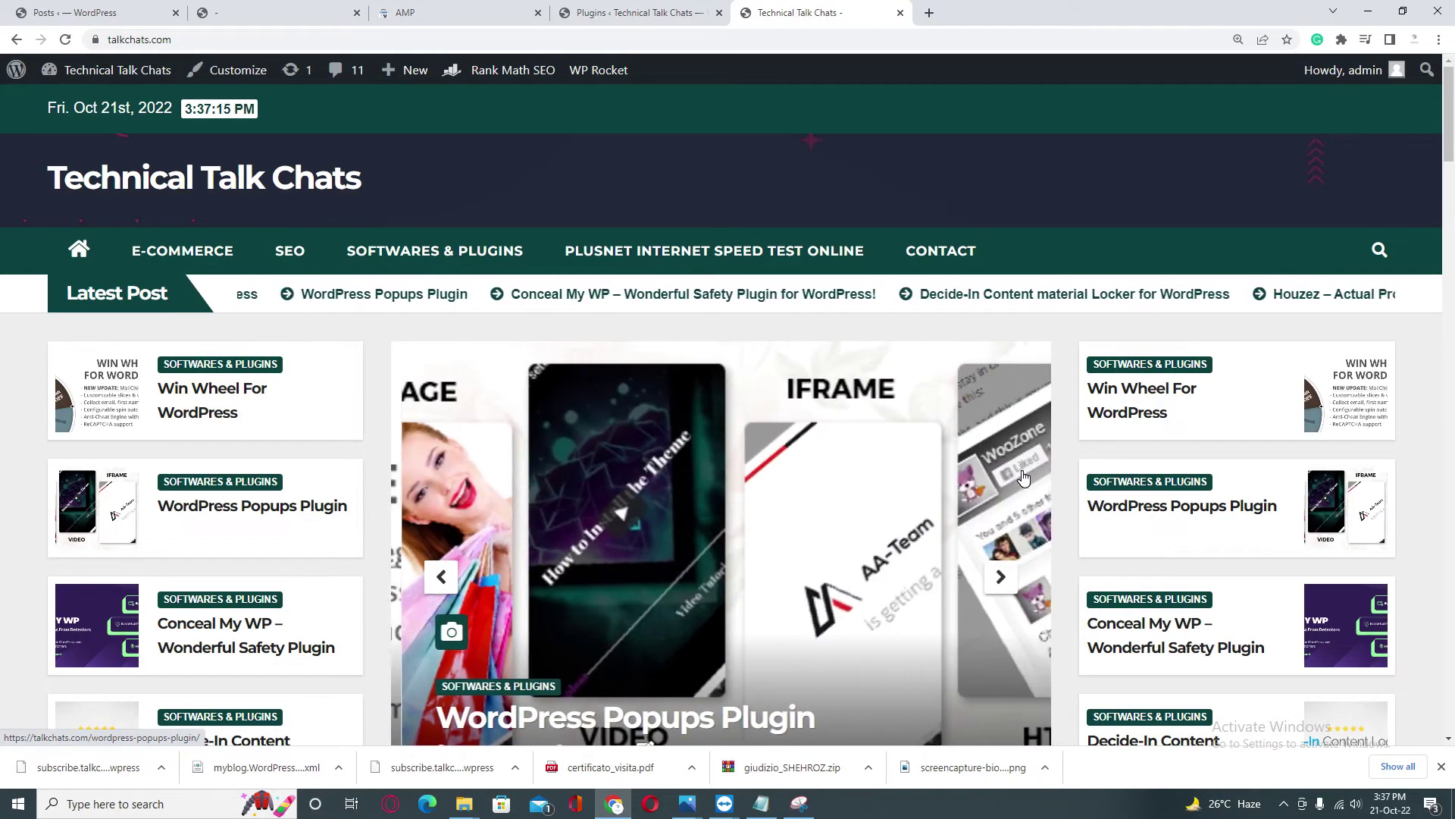
scroll(852, 453, down, 10)
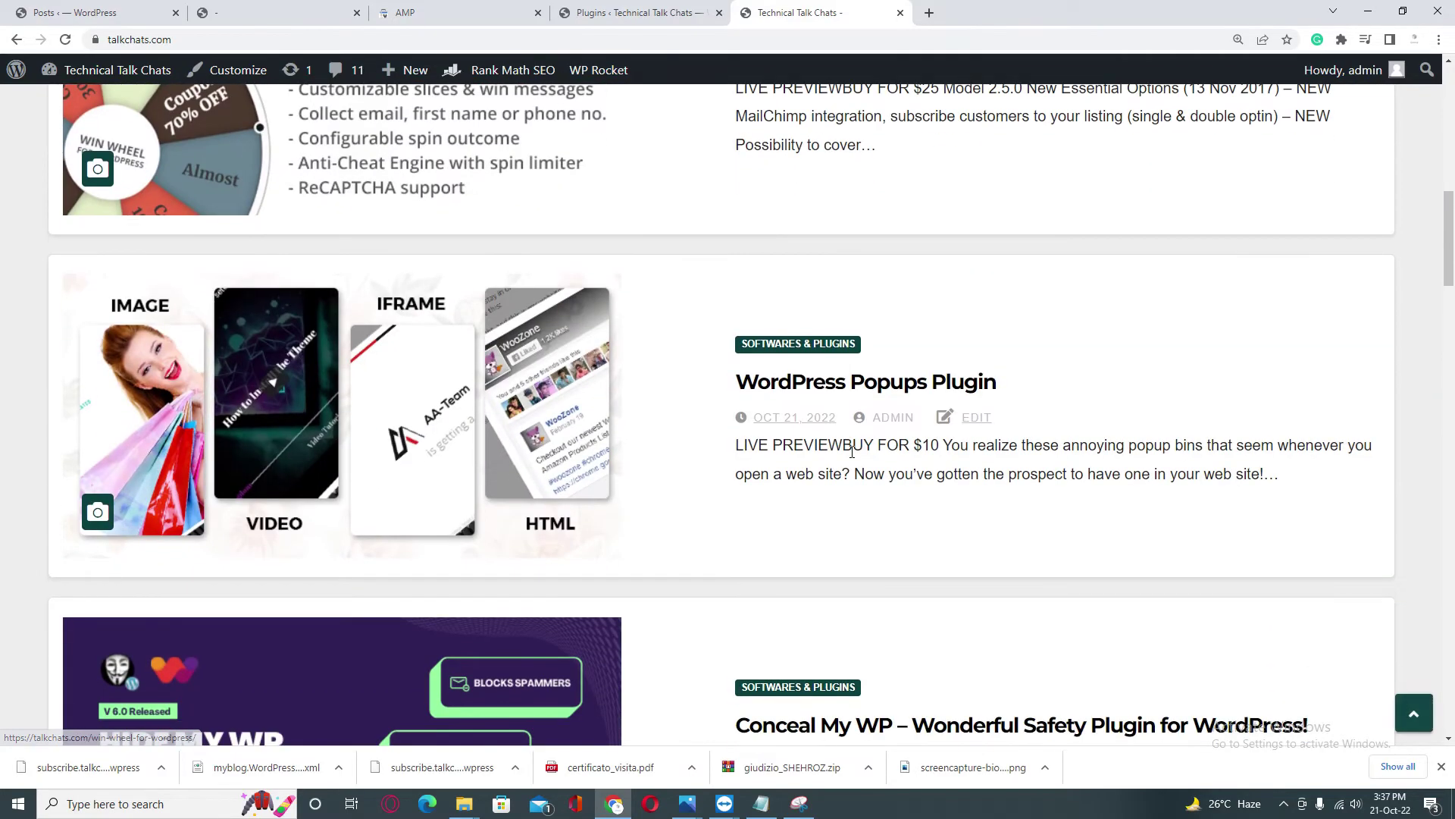
scroll(852, 453, down, 14)
scroll(838, 448, up, 20)
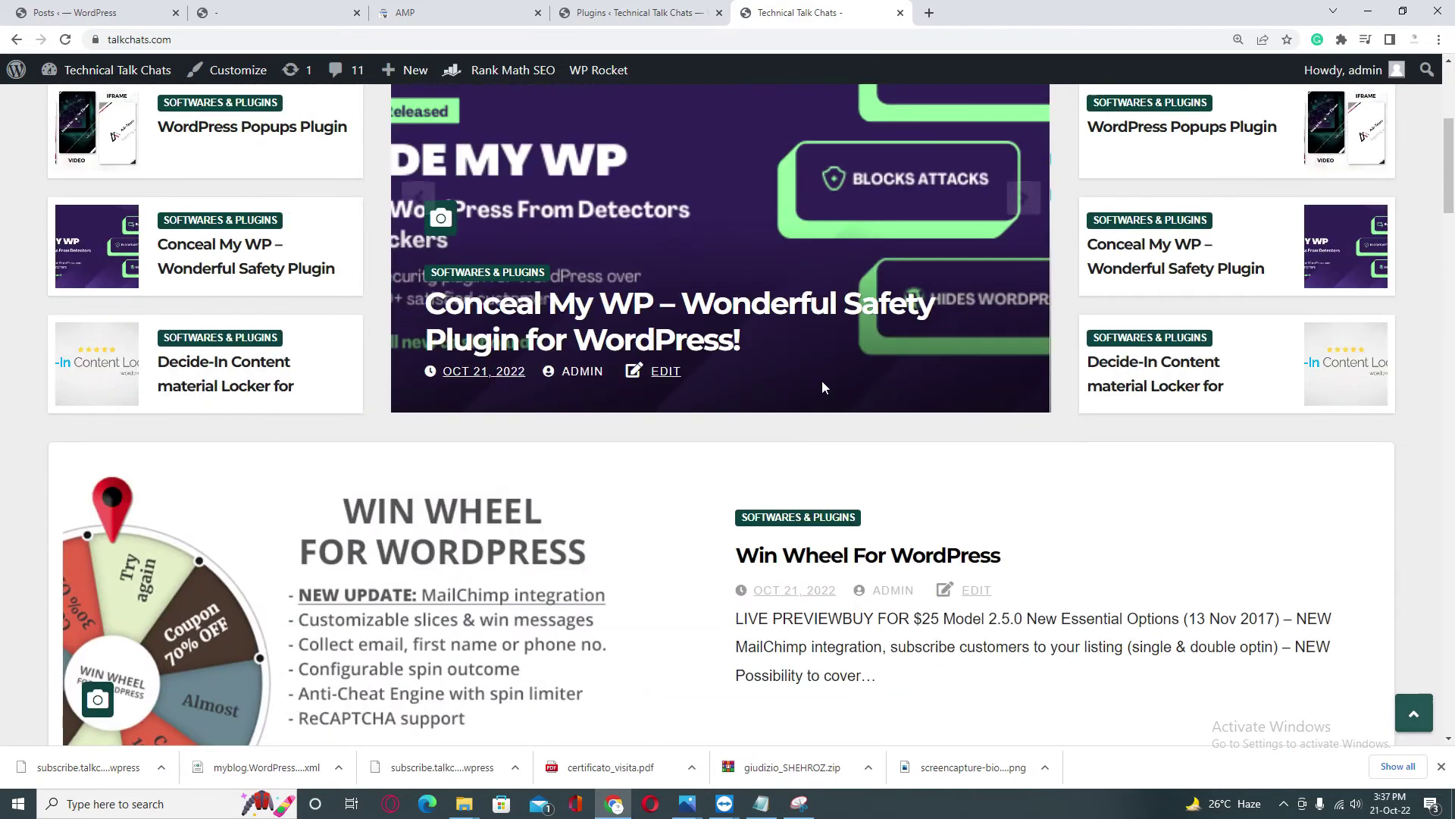
scroll(822, 381, up, 4)
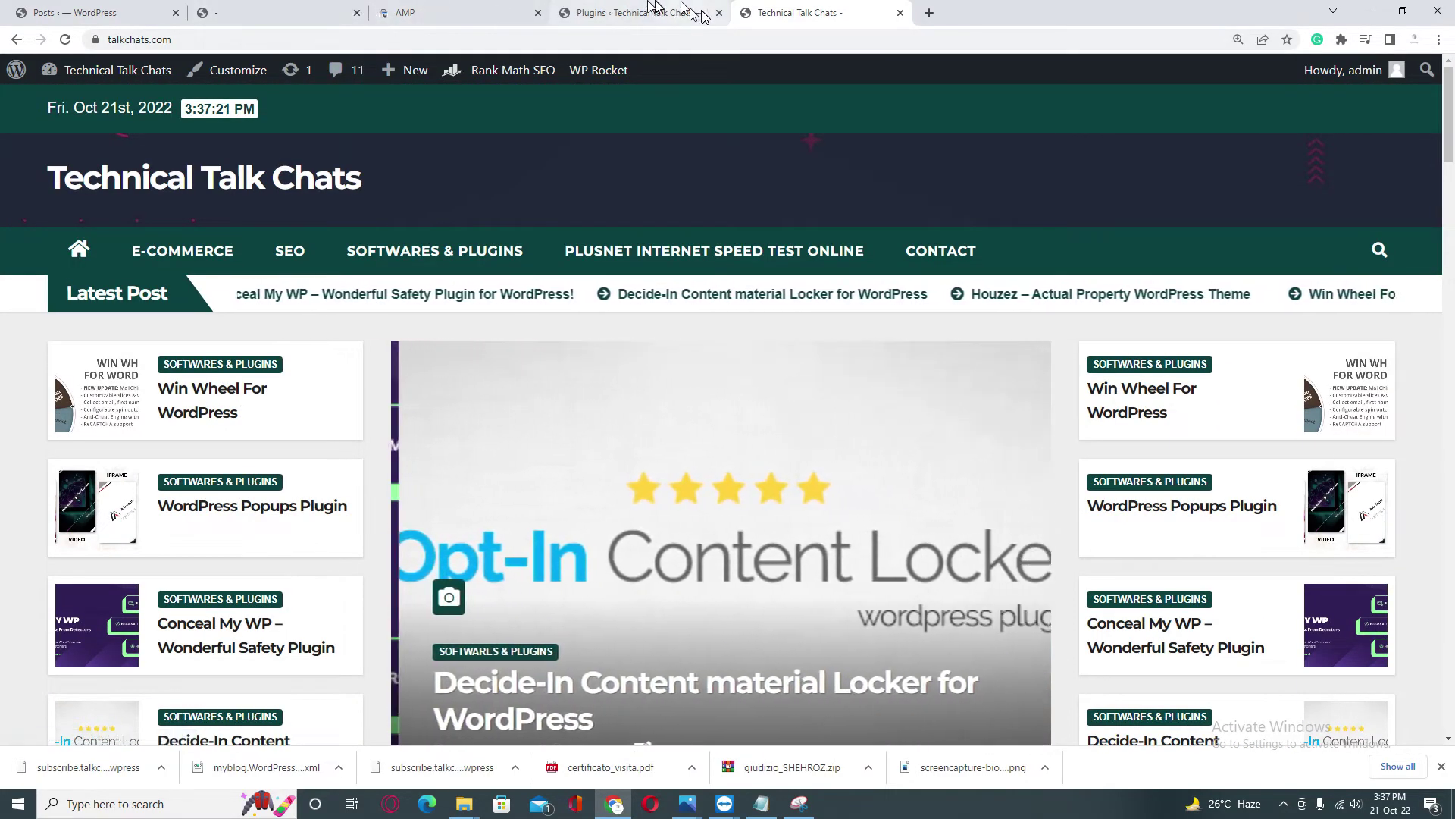
click(436, 13)
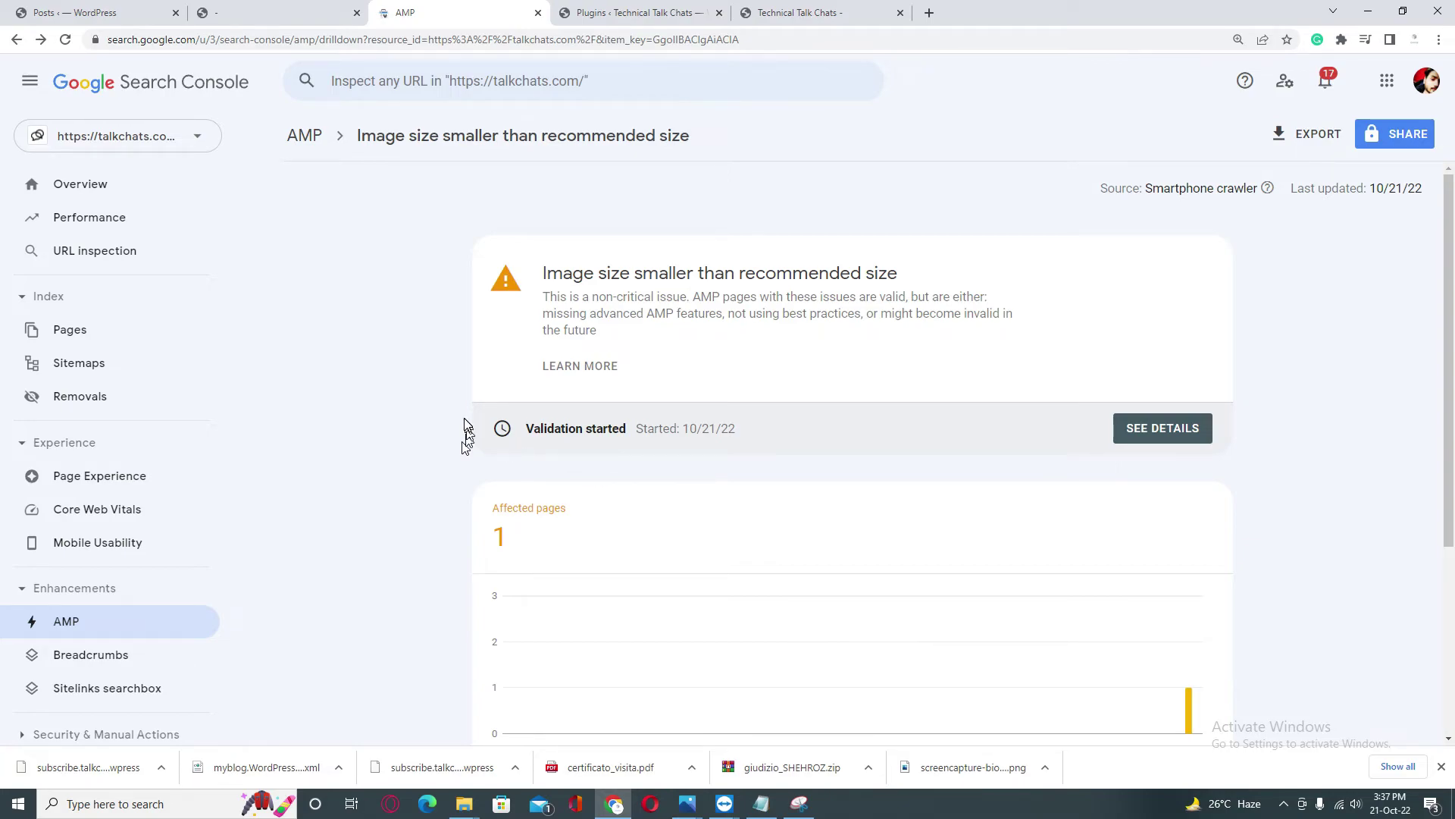
Reopen the AMP overview and scroll to the Non-critical issues table to check both Validation statuses
scroll(464, 424, down, 3)
click(97, 618)
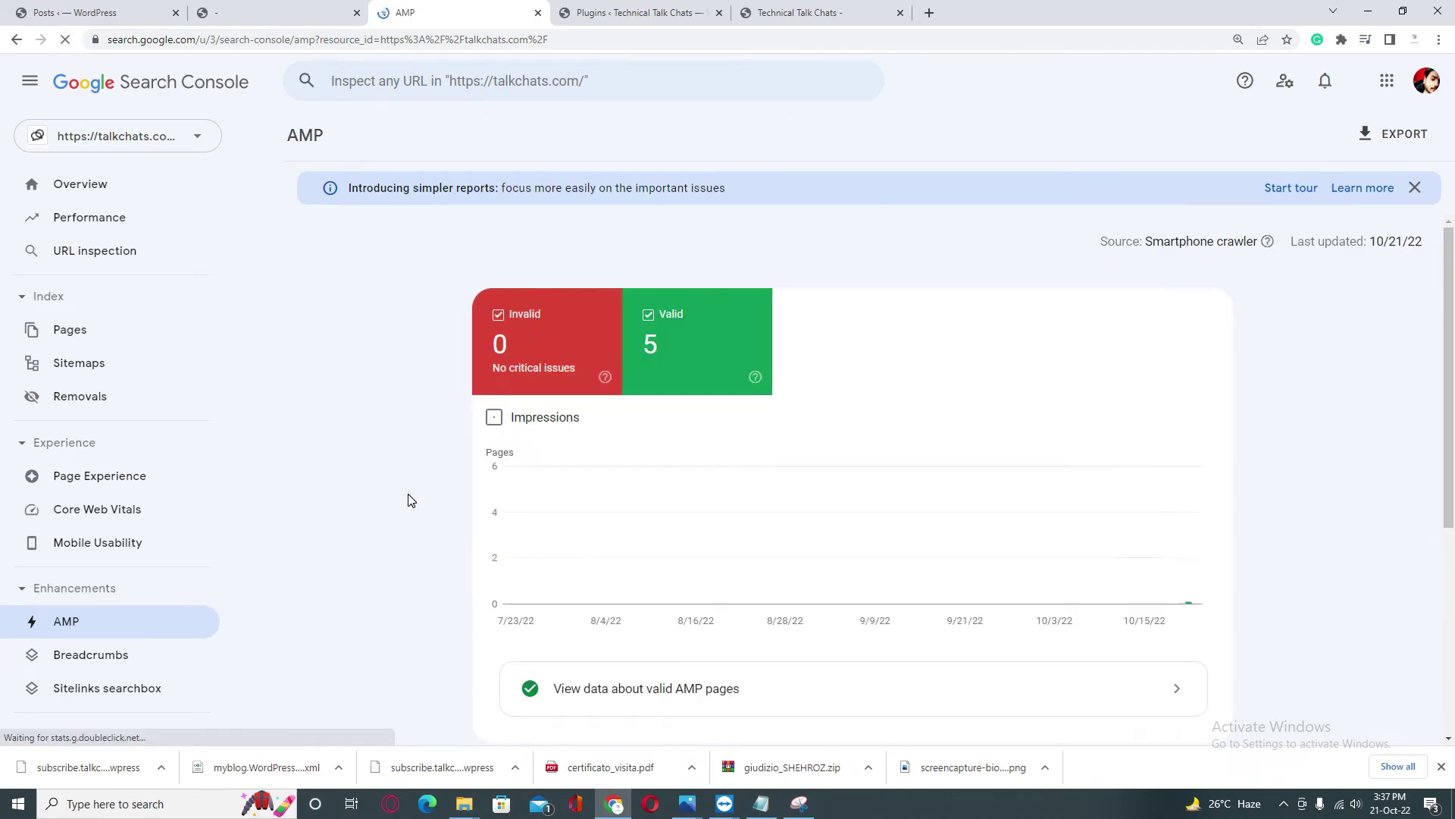
scroll(409, 499, down, 3)
scroll(409, 499, down, 2)
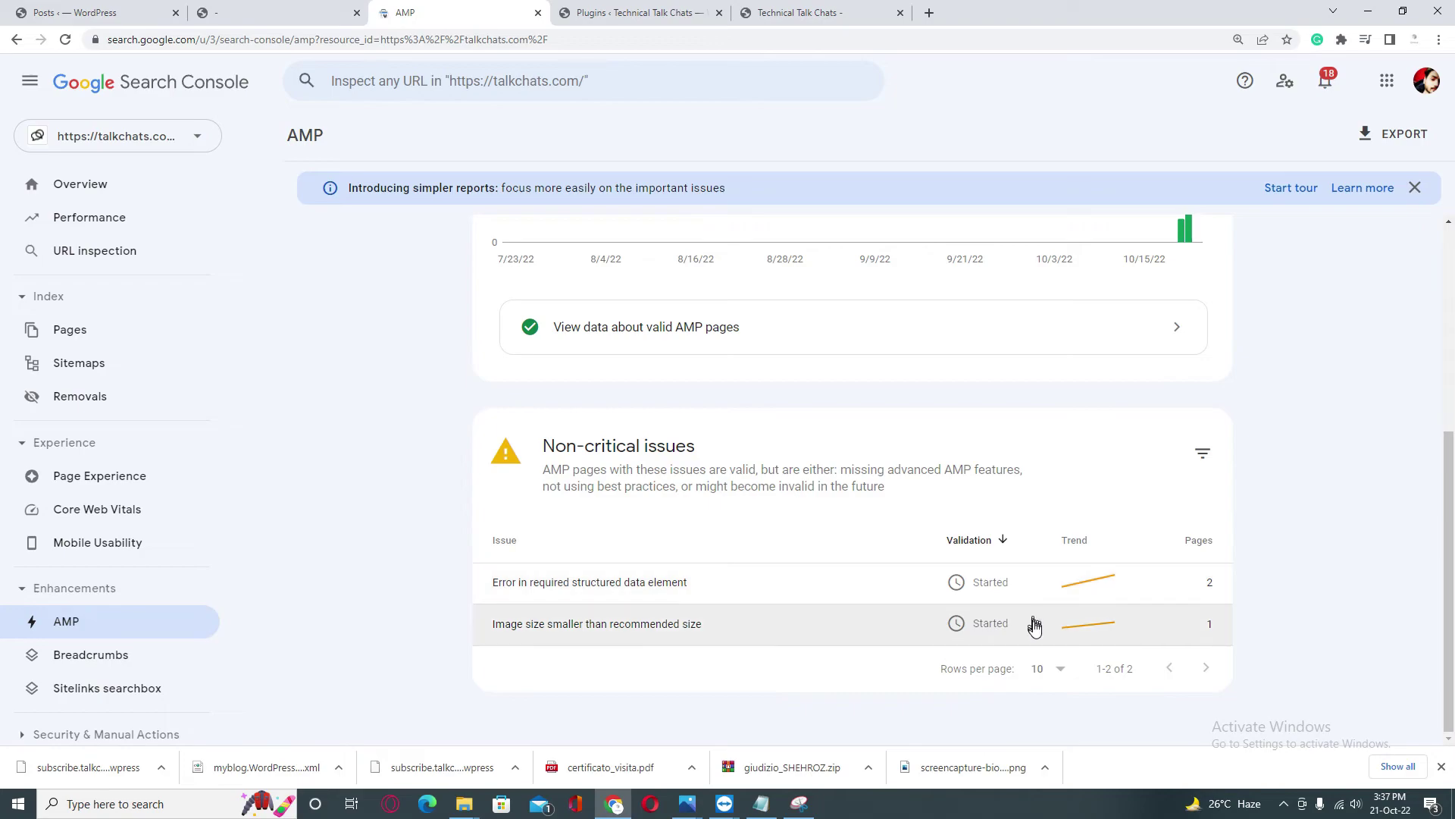
scroll(758, 616, up, 4)
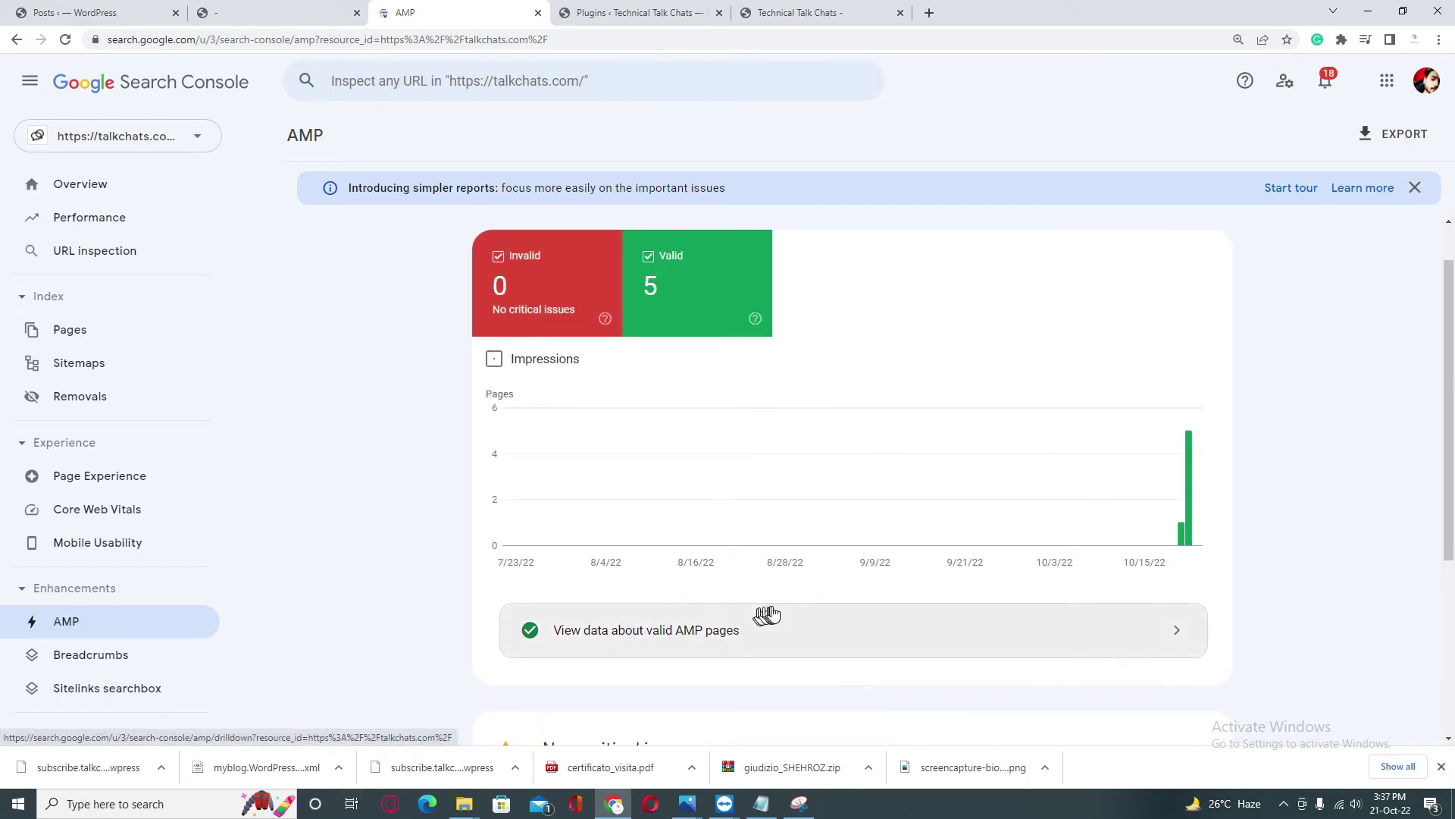